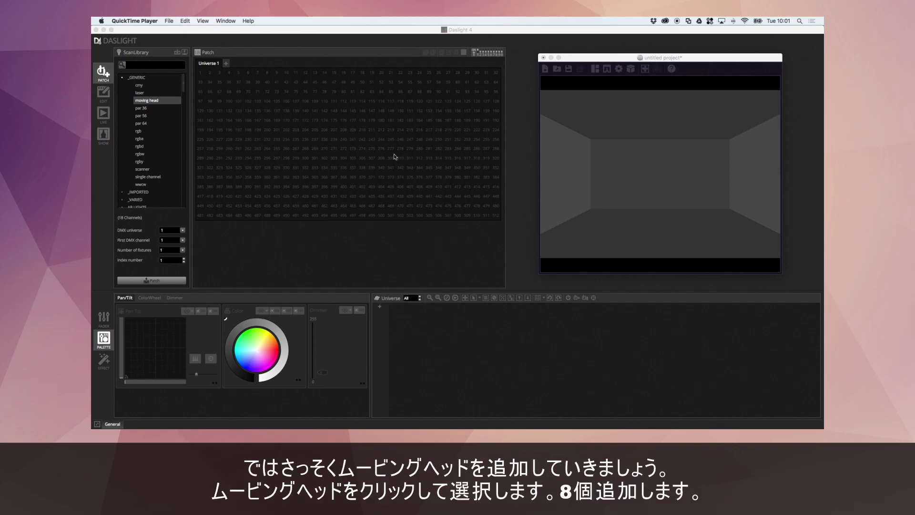
- Activate Daslight 4 with the _GENERIC 'moving head' fixture selected in the ScanLibrary
left_click(146, 101)
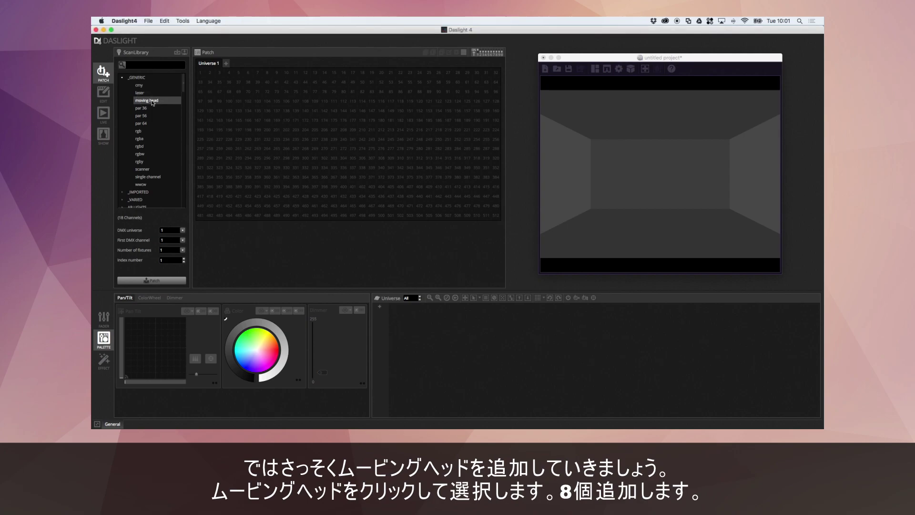
- Set Number of fixtures to 8 and patch the generic moving heads into Universe 1
double_click(168, 250)
left_click(174, 280)
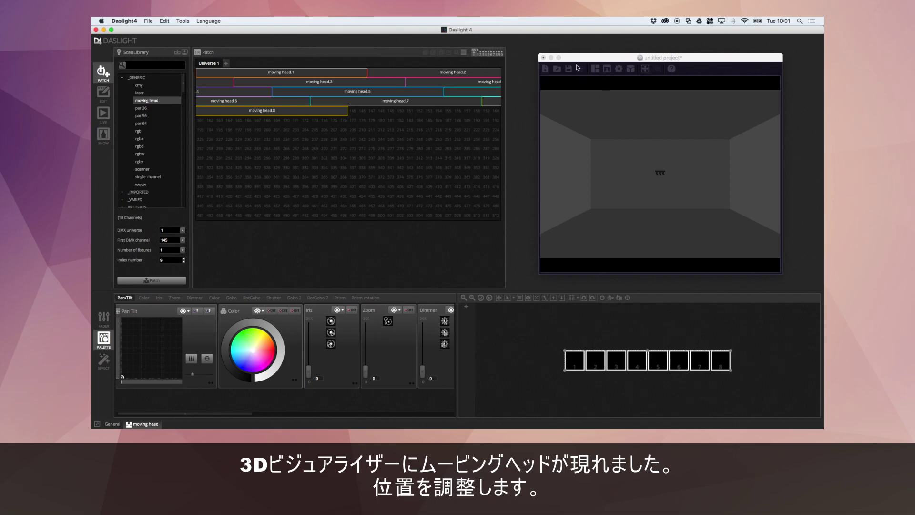
- Arrange the Moving heads group into a wider Line using the Positions wizard
left_click(560, 57)
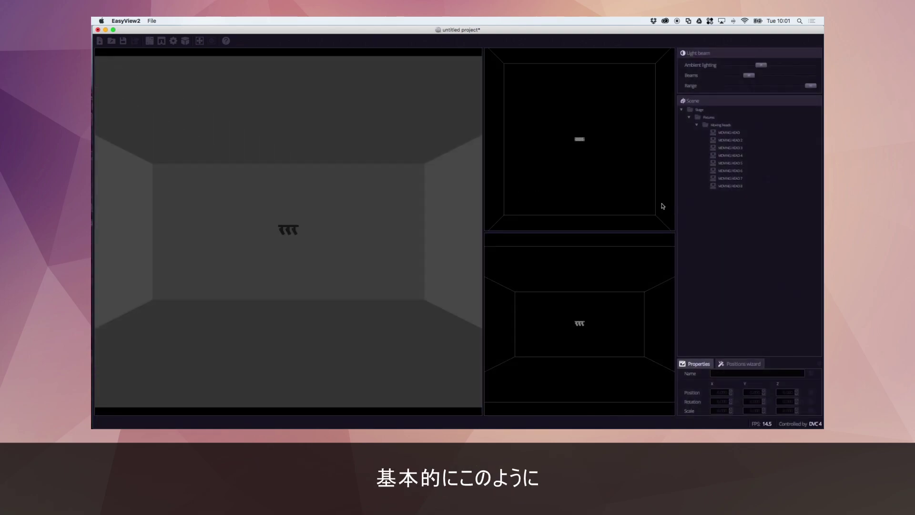
left_click(720, 125)
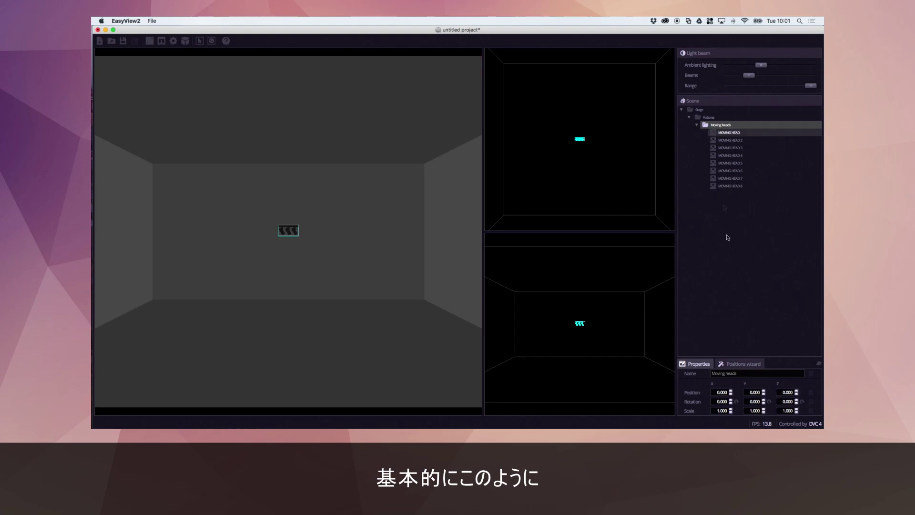
left_click(745, 365)
left_click(695, 381)
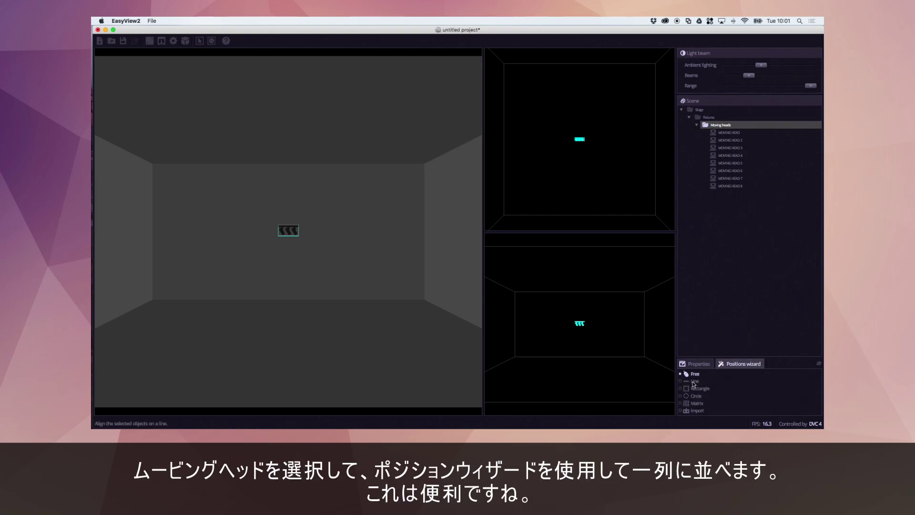
left_click_drag(747, 386, 758, 385)
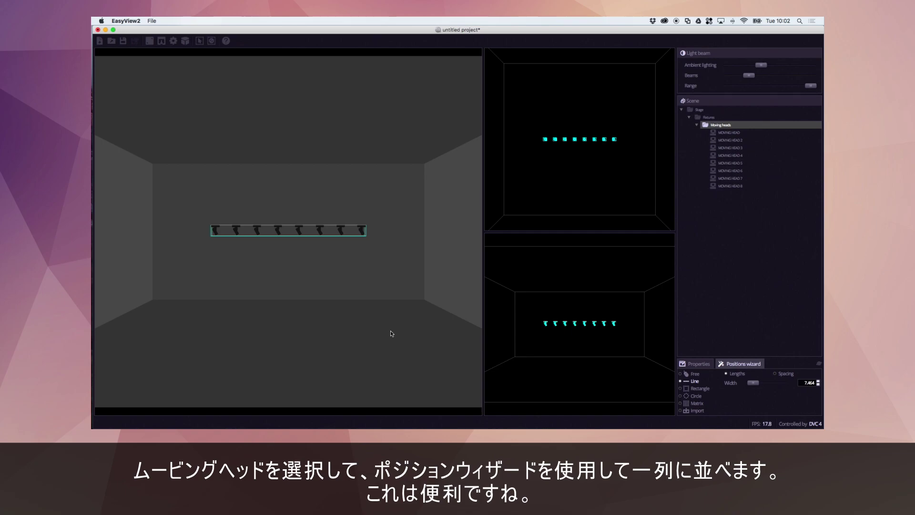
- Shrink the 3D visualiser window, park it top-right, and return to Daslight 4
left_click(304, 116)
double_click(304, 116)
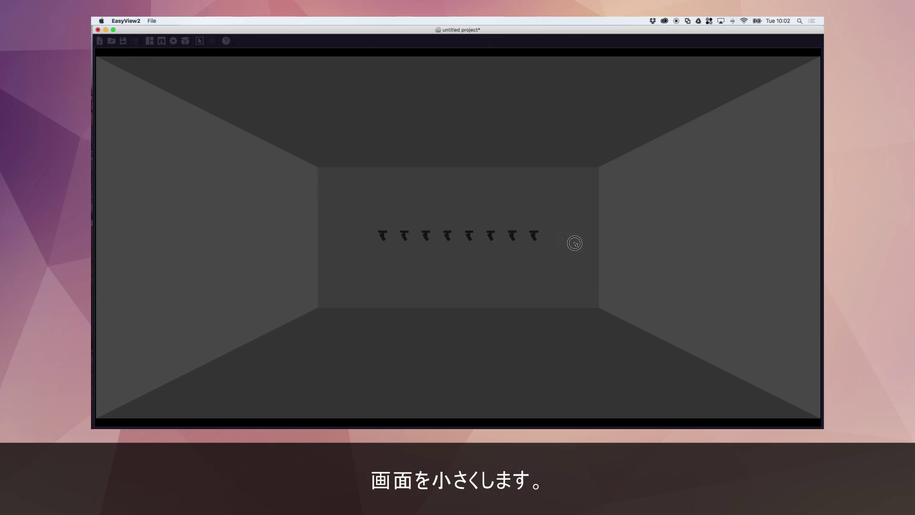
double_click(713, 319)
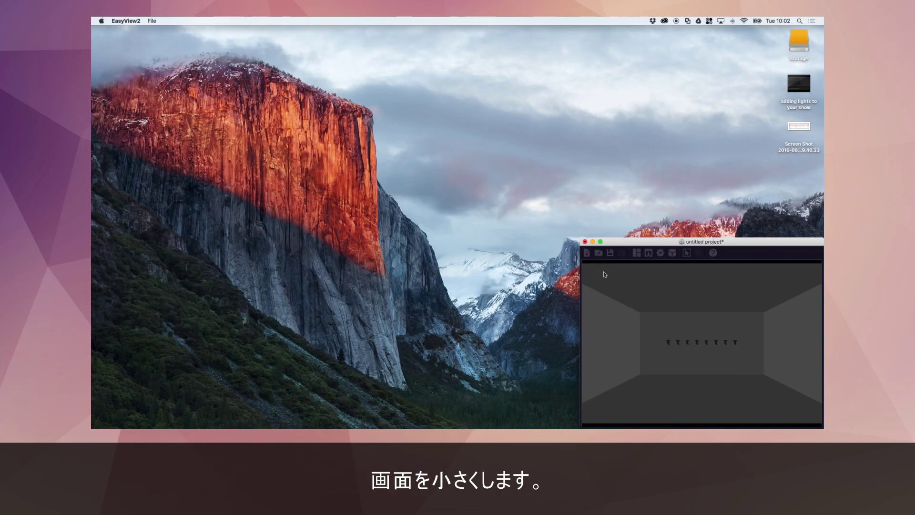
left_click_drag(688, 239, 665, 44)
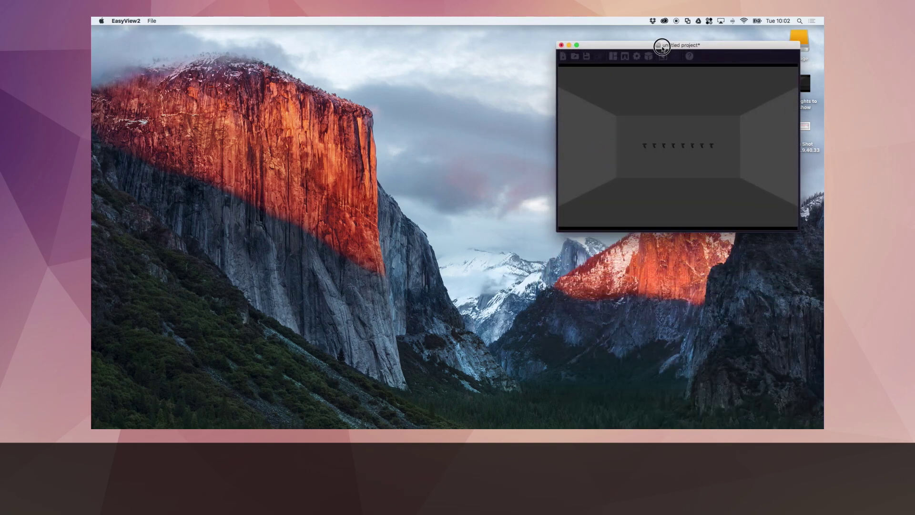
mouse_move(94, 284)
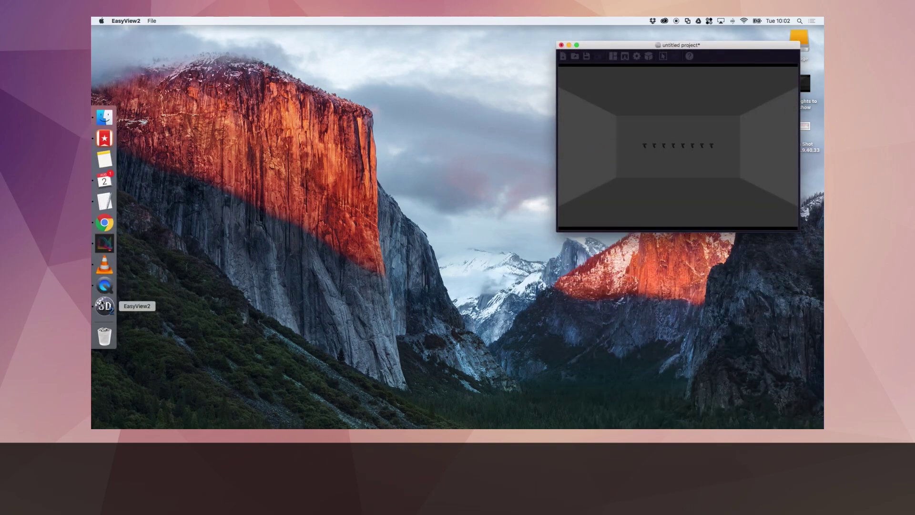
left_click(104, 243)
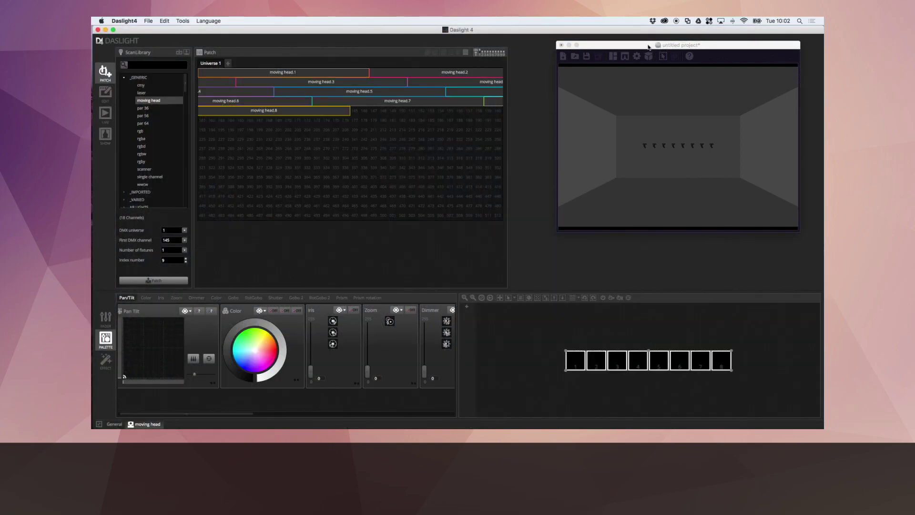
left_click_drag(648, 47, 647, 52)
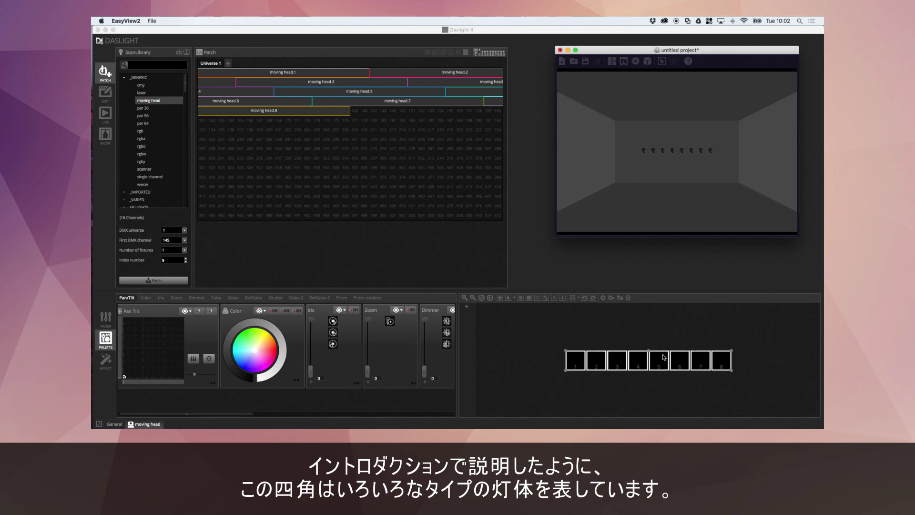
- Nudge the first and last fixtures outward, then shift all eight fixtures left
left_click(574, 350)
left_click_drag(568, 358, 543, 345)
left_click_drag(720, 359, 742, 350)
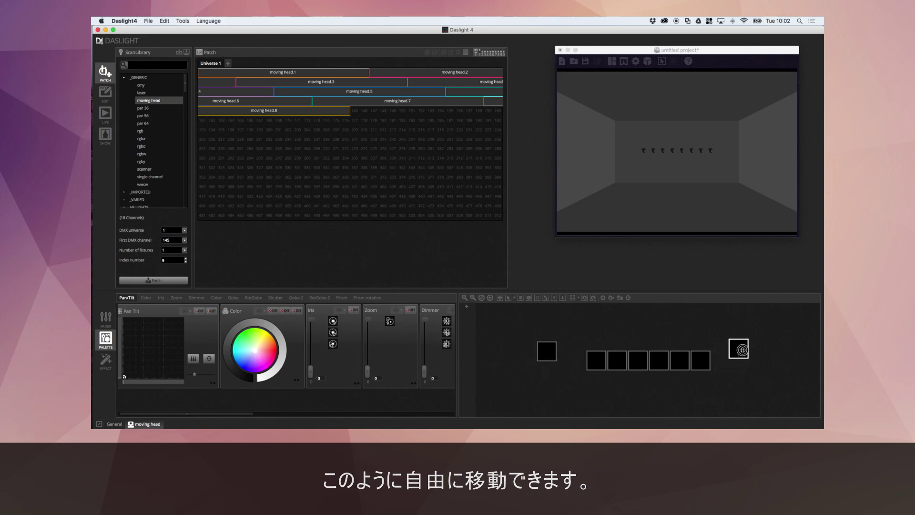
left_click_drag(769, 321, 507, 401)
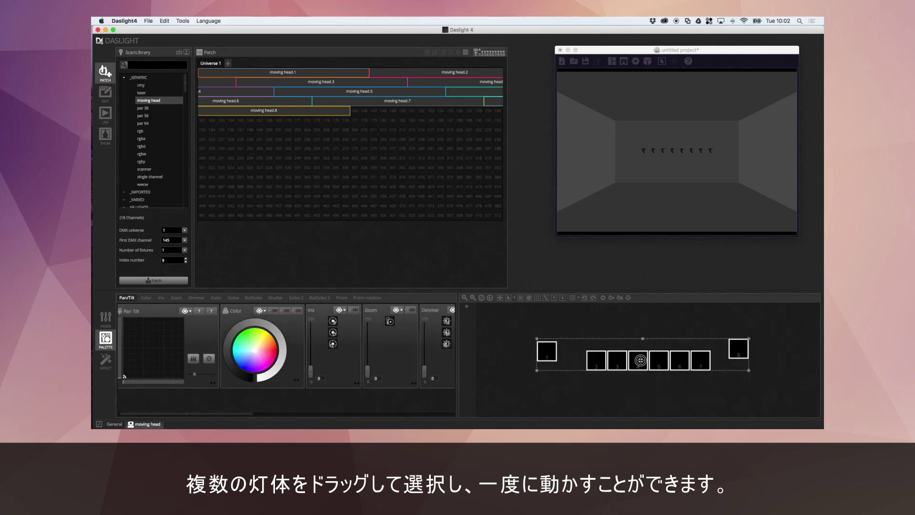
left_click_drag(640, 360, 604, 355)
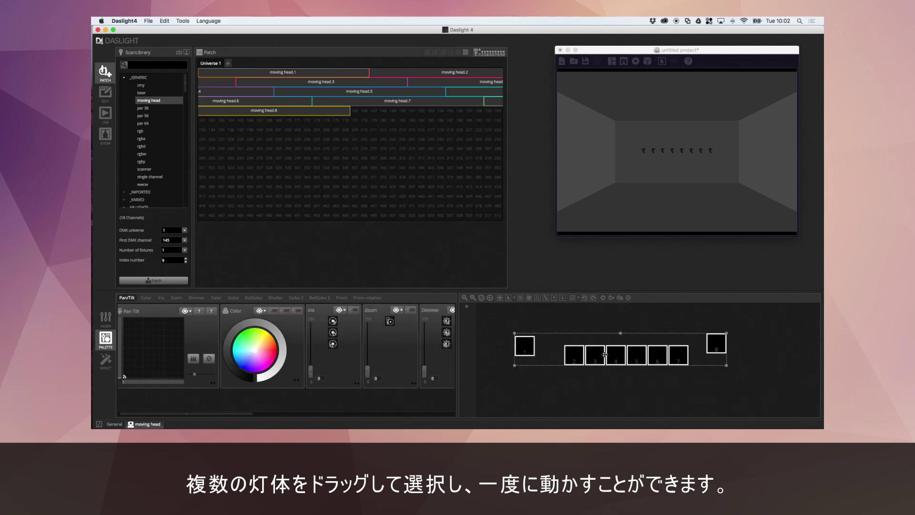
left_click(584, 322)
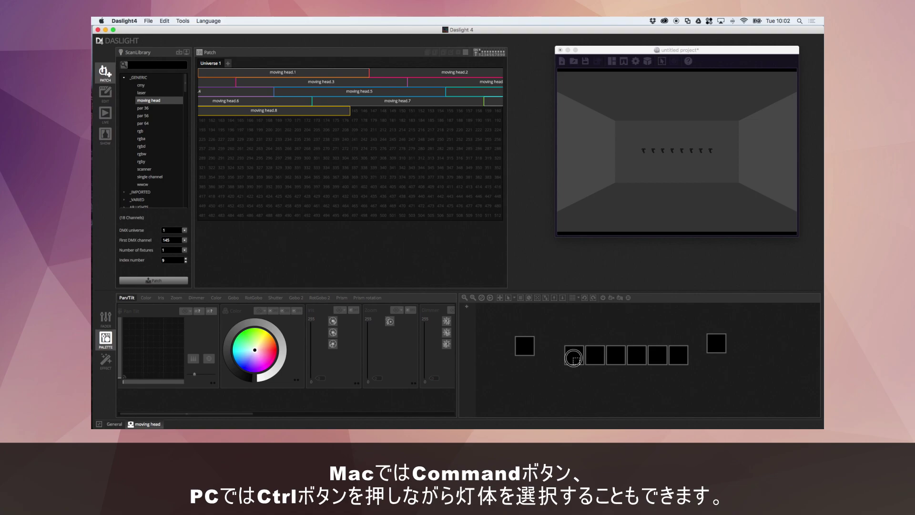
- Move four fixtures, including 1, 3 and 6, down onto a lower row
left_click(573, 358, "super")
left_click(616, 356, "super")
left_click(677, 356, "super")
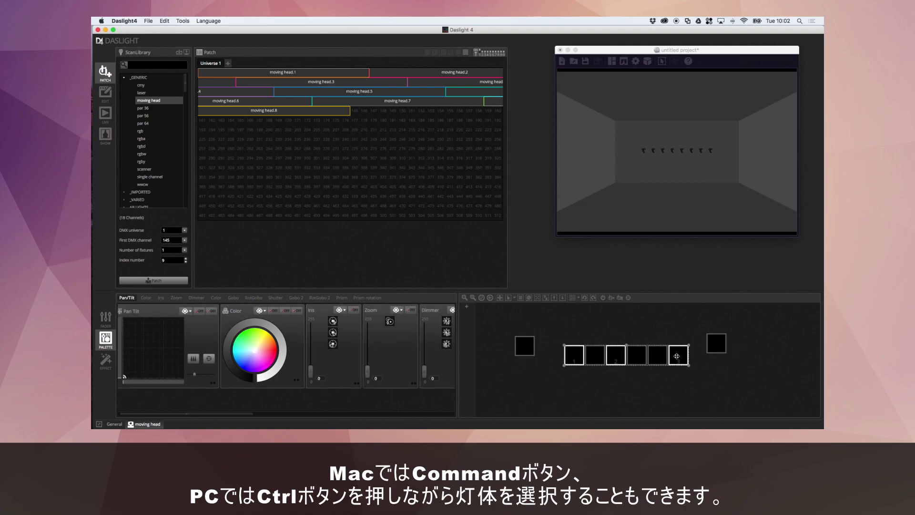
left_click(637, 358, "super")
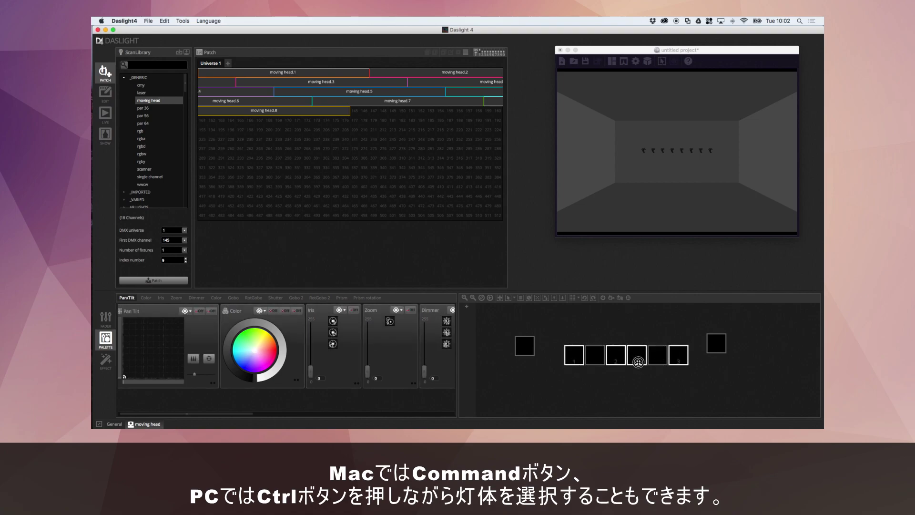
left_click_drag(638, 362, 638, 388)
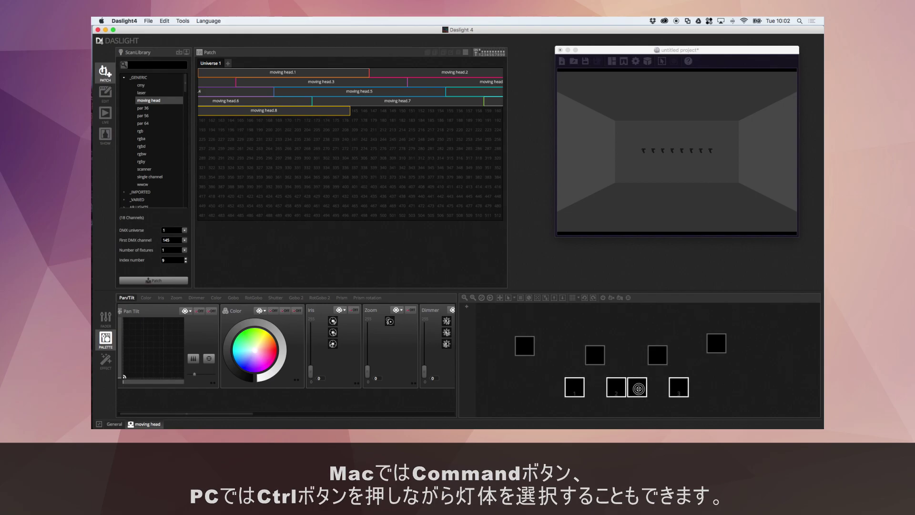
left_click(726, 388)
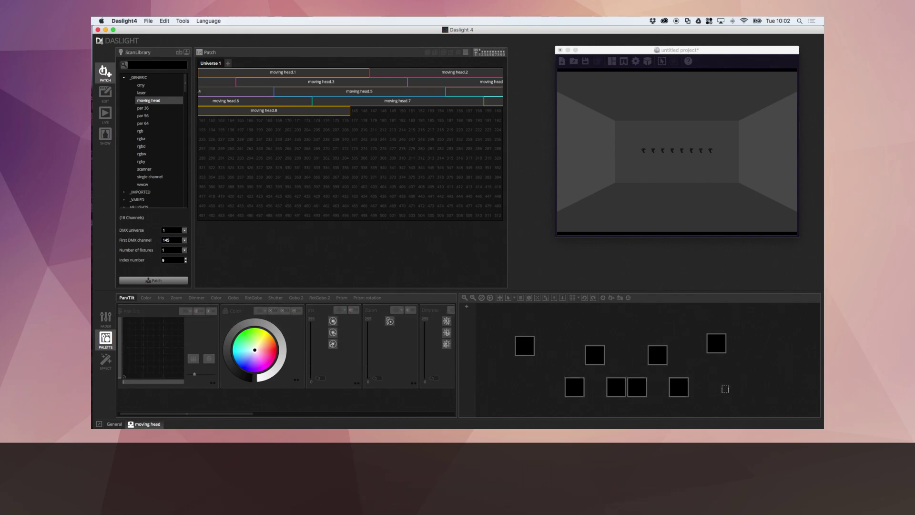
left_click_drag(724, 387, 554, 385)
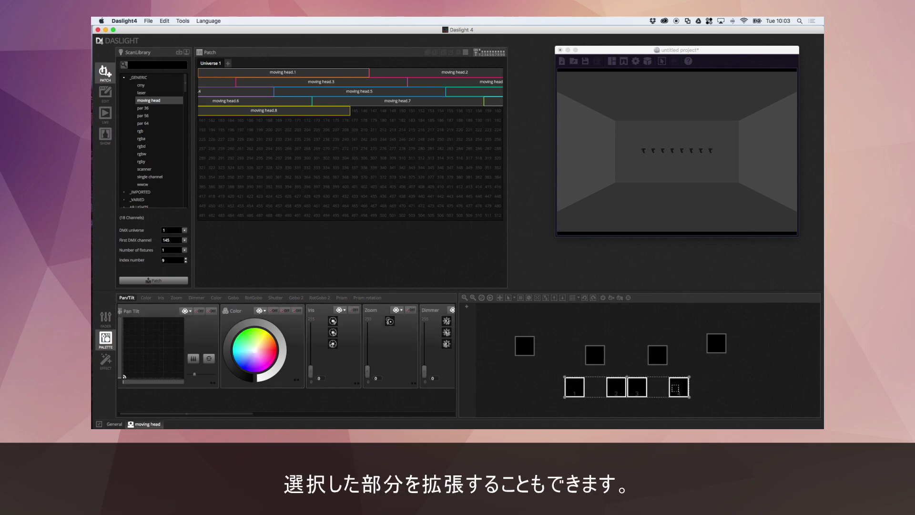
- Spread the selected lower fixtures apart and rotate an upper pair around its centre
left_click_drag(690, 377, 717, 388)
left_click(574, 329)
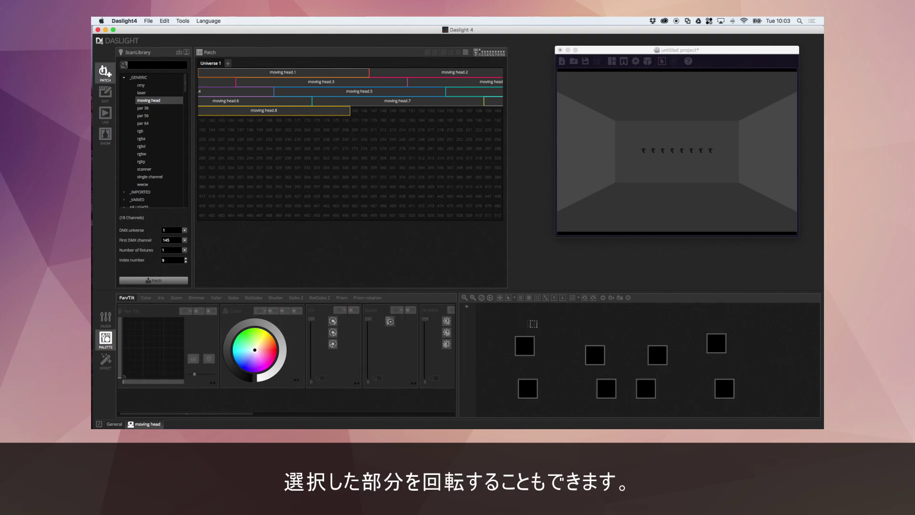
left_click_drag(579, 329, 657, 333)
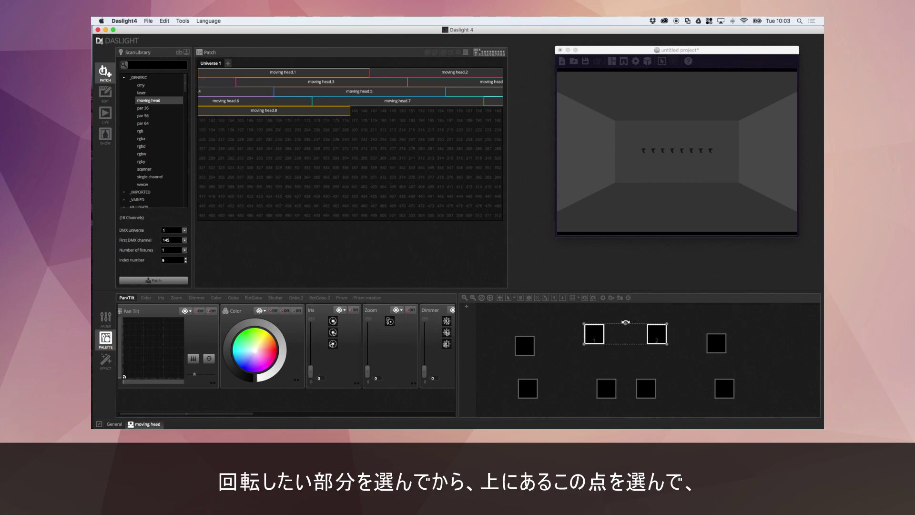
mouse_move(625, 323)
left_mouse_down()
mouse_move(633, 324)
mouse_move(619, 322)
left_mouse_up()
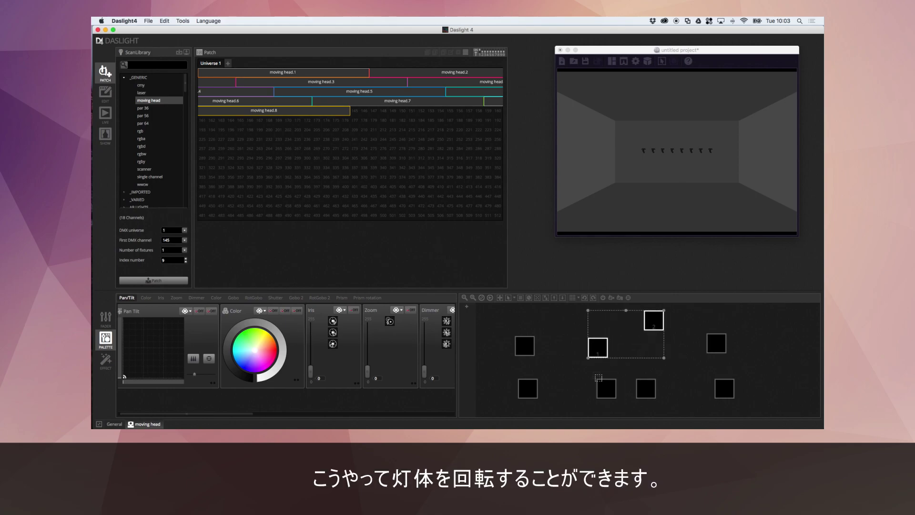
left_click(583, 368)
- Rotate the two lower-middle fixtures and spread them apart vertically
left_click_drag(583, 369, 667, 404)
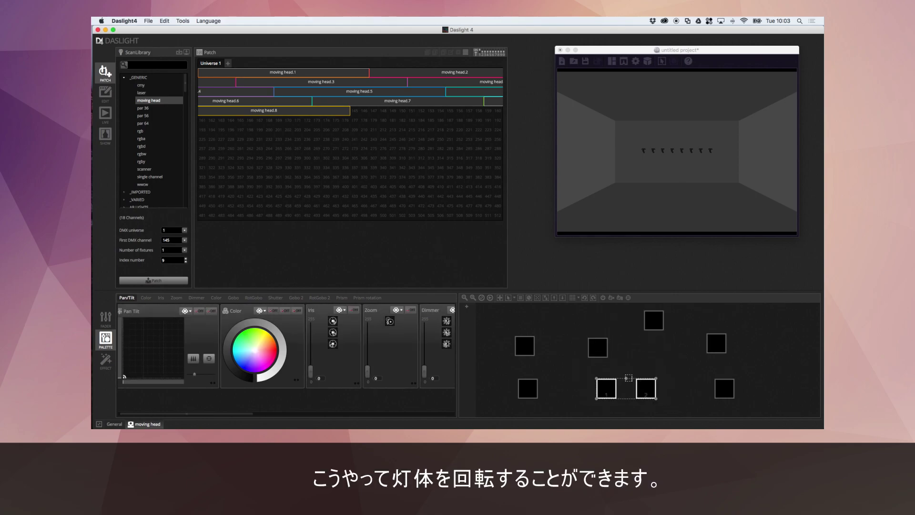
left_click_drag(627, 379, 604, 376)
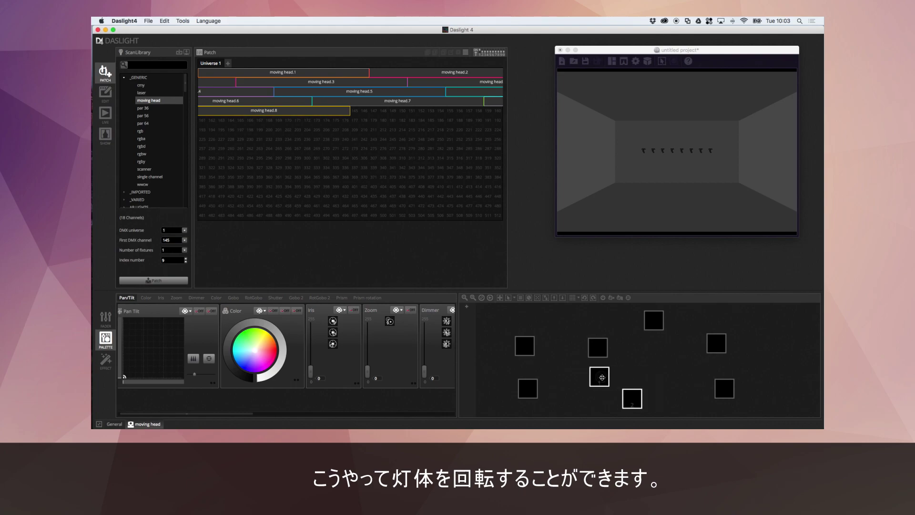
mouse_move(647, 408)
left_mouse_down()
mouse_move(684, 410)
mouse_move(662, 402)
left_mouse_up()
left_click(696, 393)
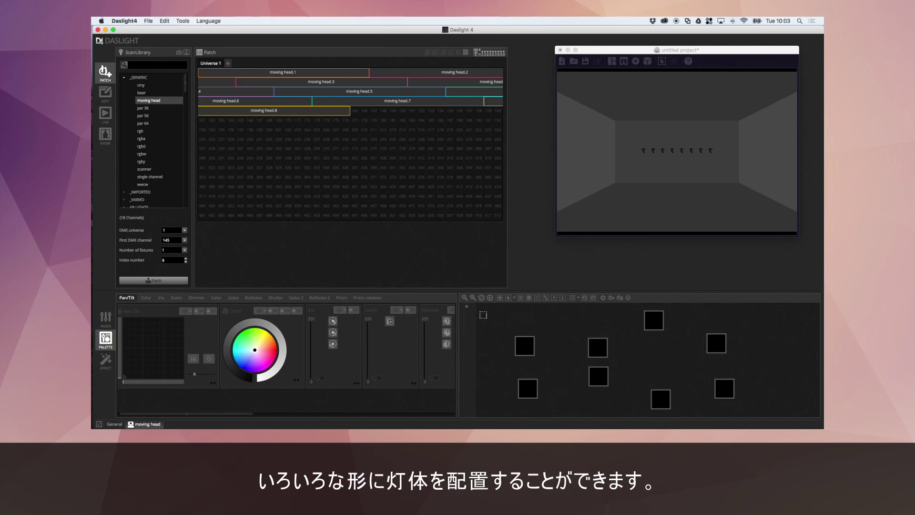
- Arrange the top four fixtures in a line, after trying a circle, and move them down-right
left_click_drag(494, 313, 747, 357)
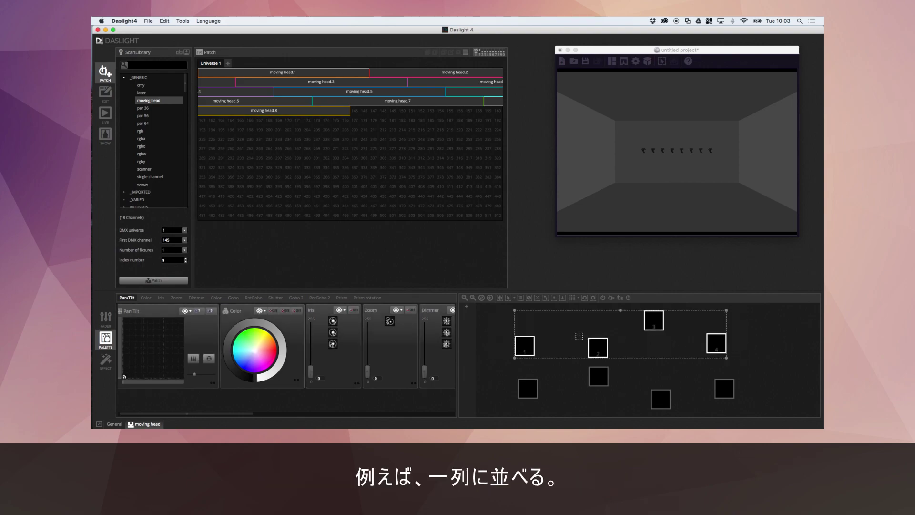
left_click(579, 298)
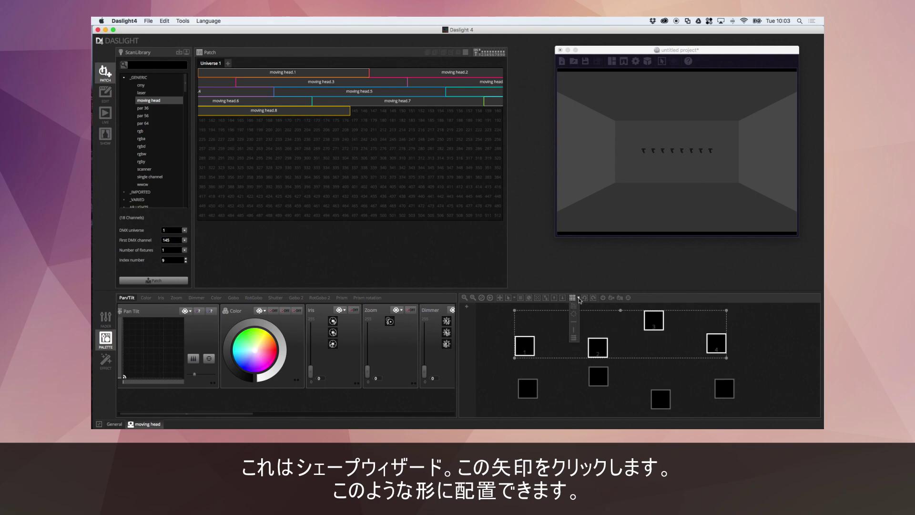
left_click(574, 322)
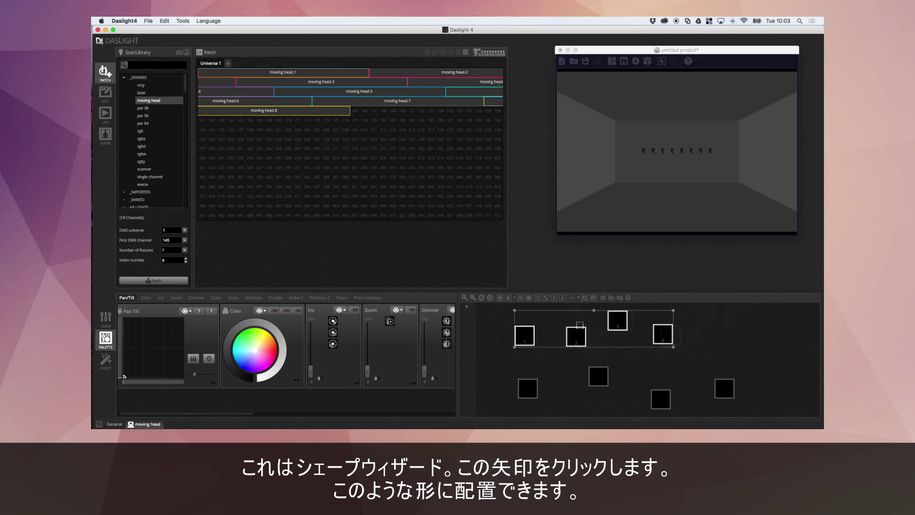
left_click(579, 298)
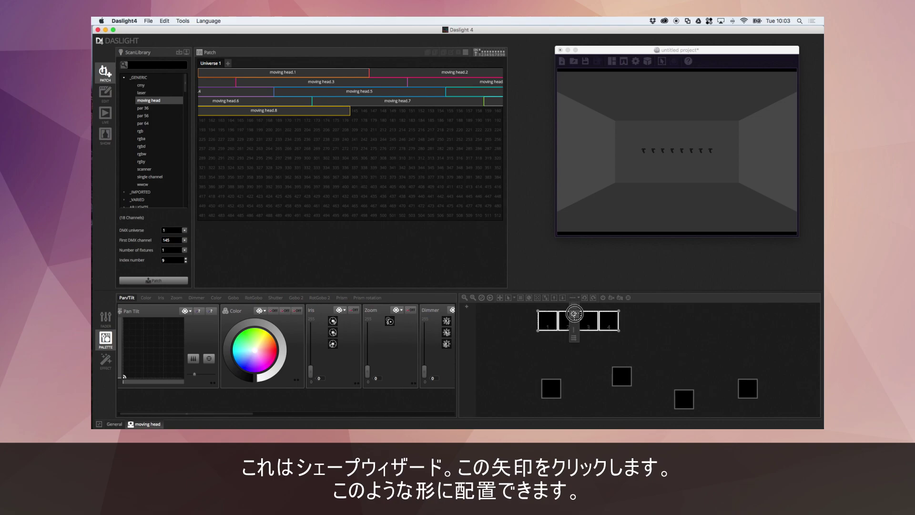
left_click(573, 313)
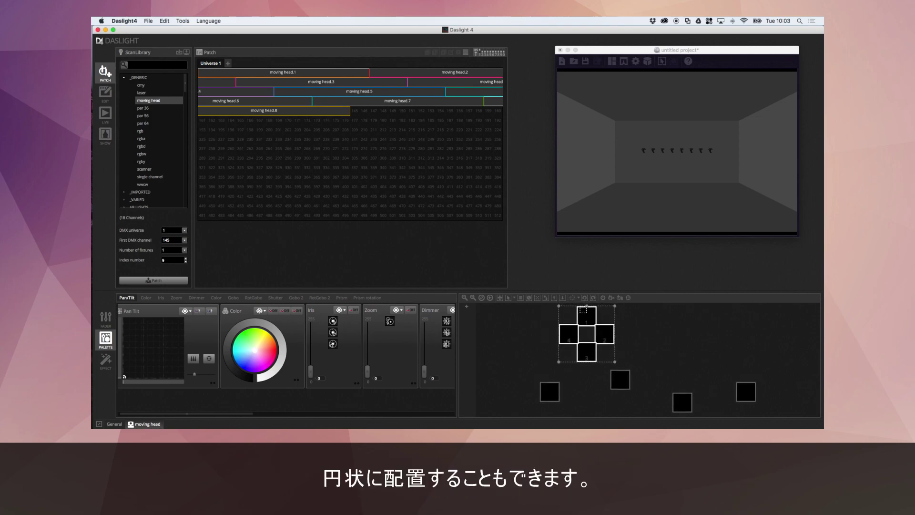
left_click(579, 298)
left_click(574, 326)
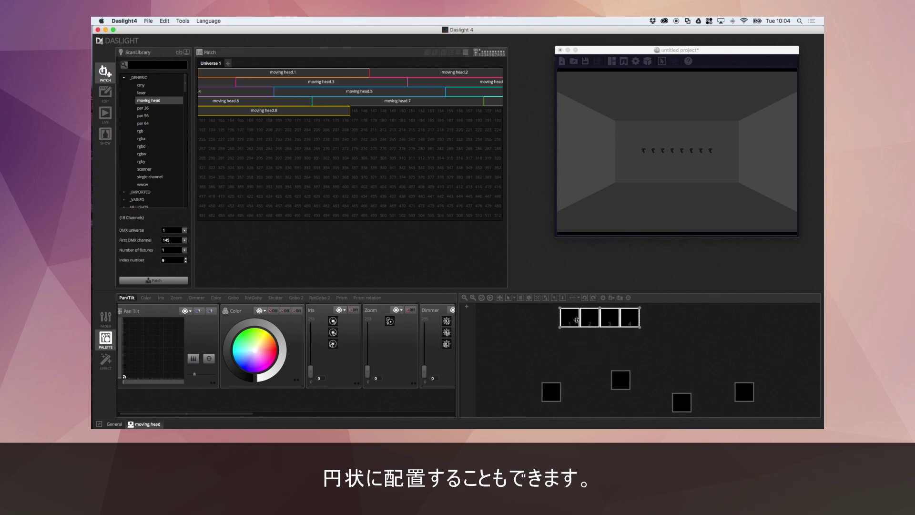
left_click_drag(578, 324, 619, 345)
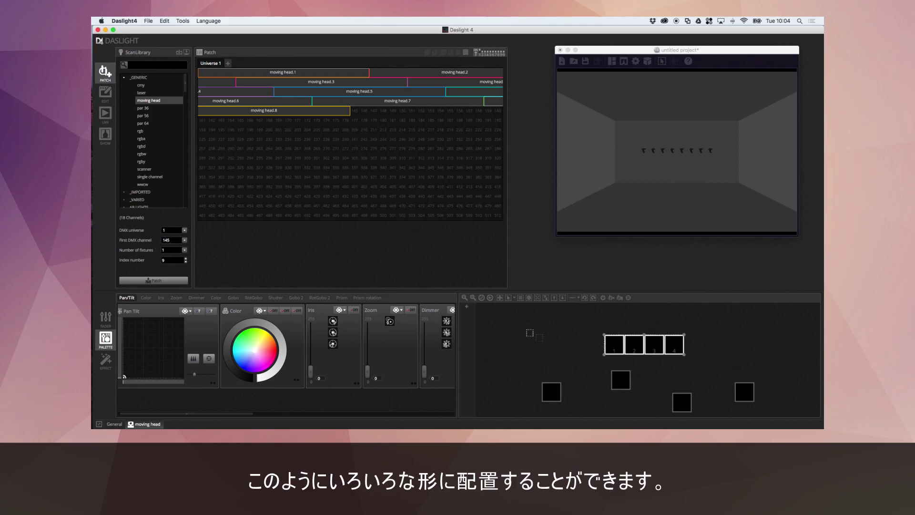
- Line up the remaining four fixtures and place them beside the first row
left_click_drag(514, 369, 768, 413)
left_click(572, 298)
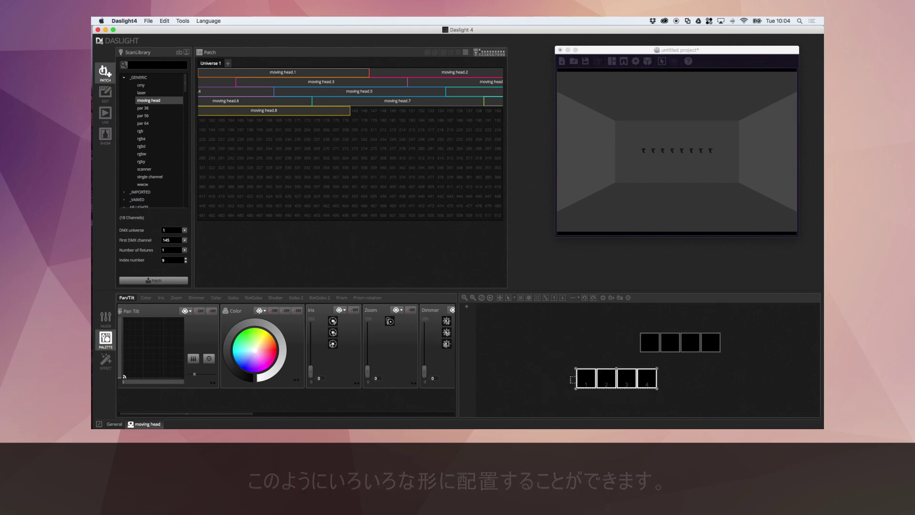
left_click_drag(578, 375, 659, 373)
left_click_drag(611, 326, 768, 387)
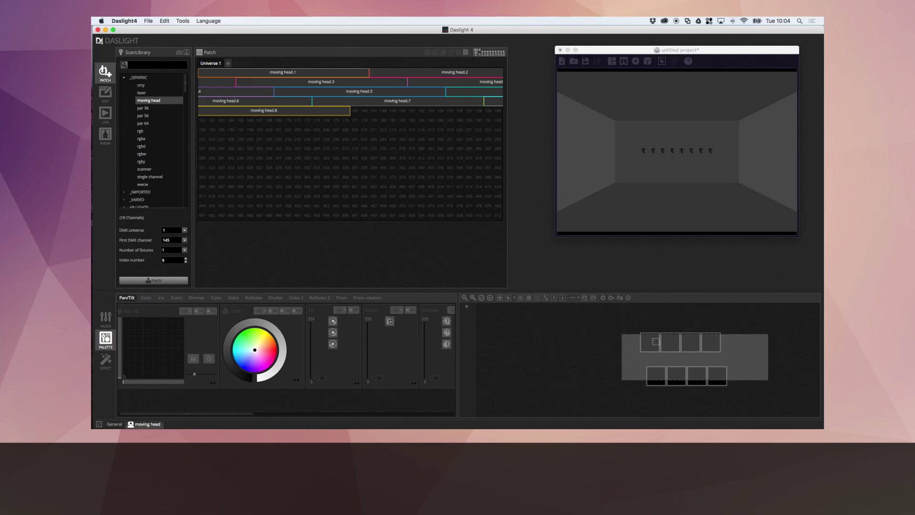
left_click_drag(627, 343, 558, 344)
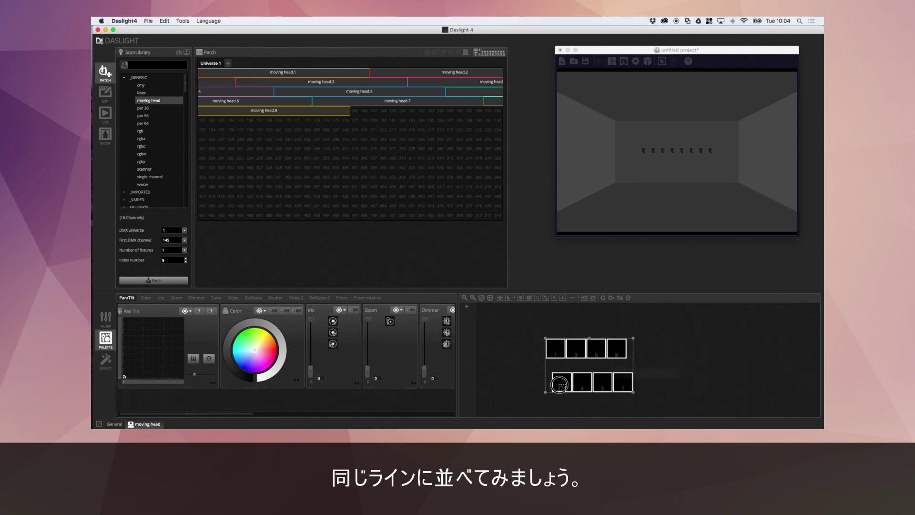
left_click_drag(559, 384, 639, 350)
left_click(632, 334)
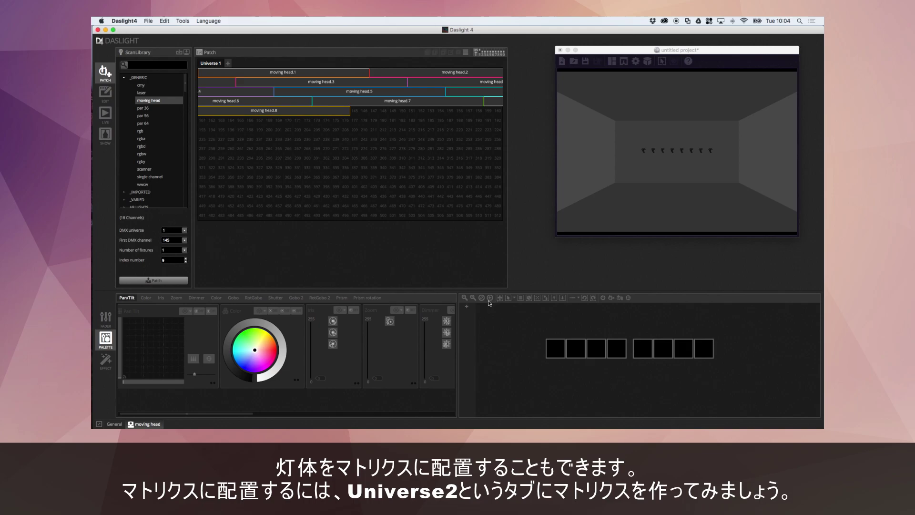
- Add Universe 2 and patch 100 generic rgb fixtures into it
left_click(227, 63)
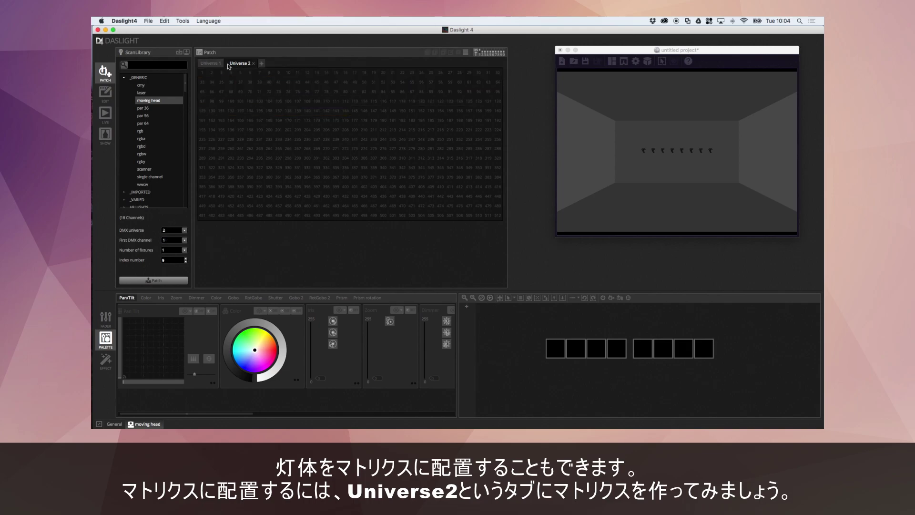
left_click(146, 131)
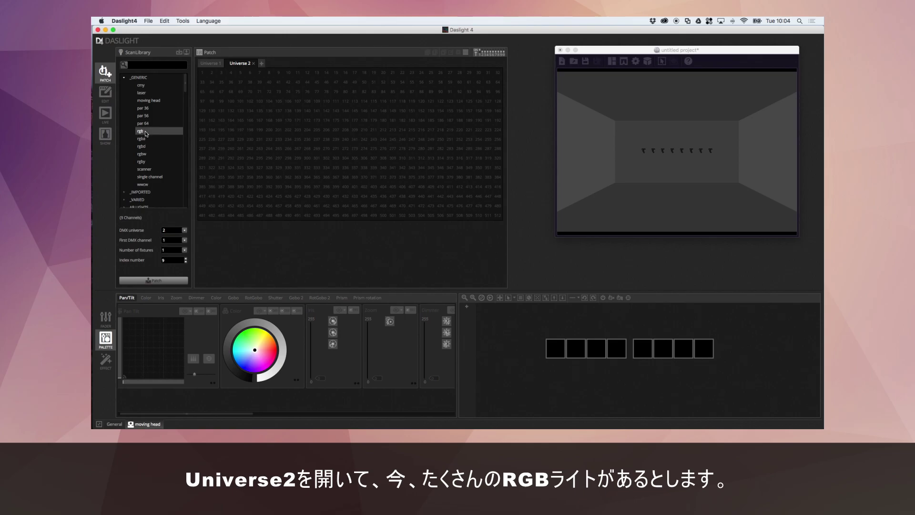
double_click(169, 249)
type("100")
left_click(172, 282)
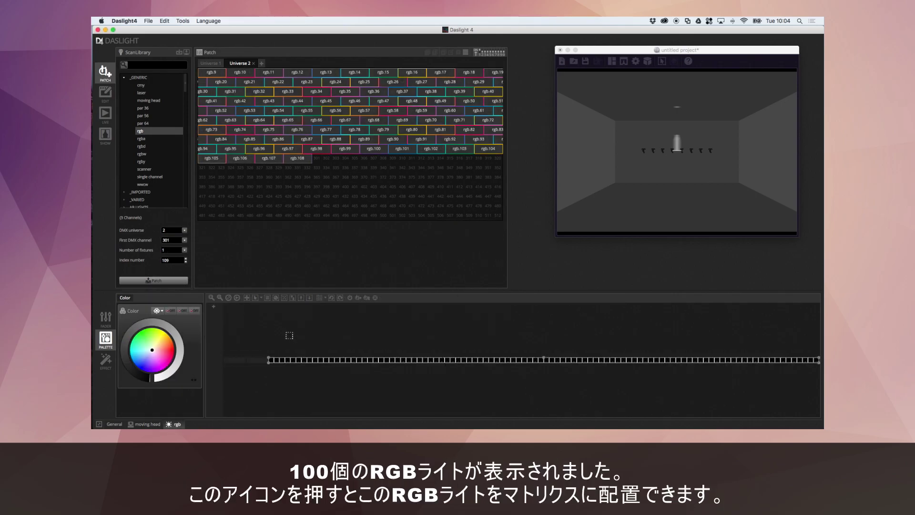
left_click(326, 298)
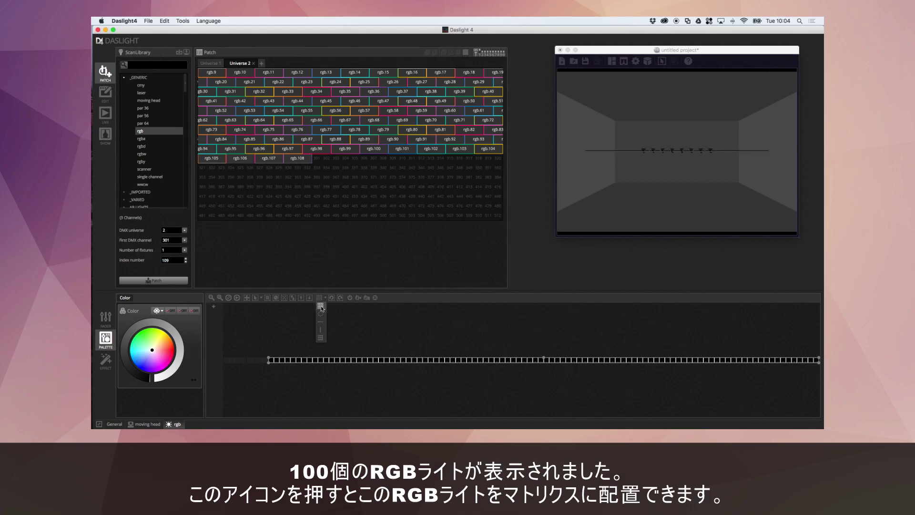
- Arrange the 100 RGB fixtures as a 10×10 matrix in the 2D layout
left_click(323, 307)
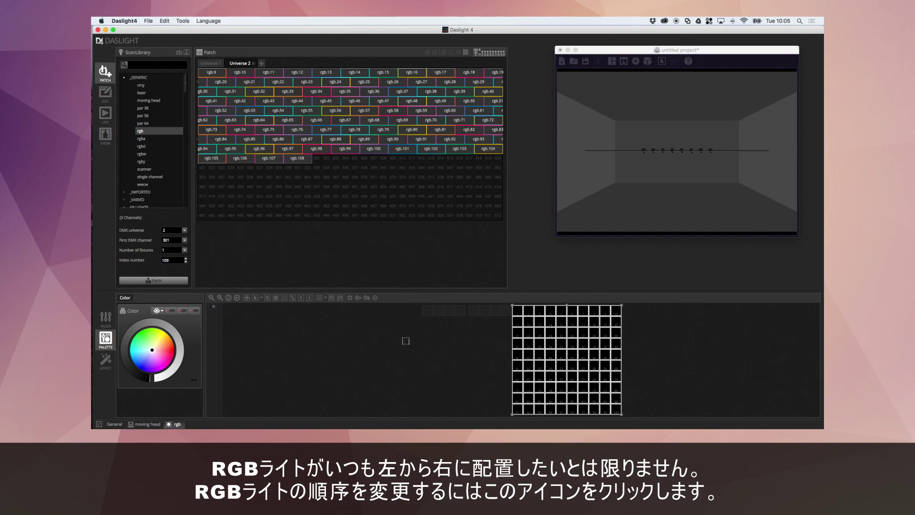
left_click(326, 298)
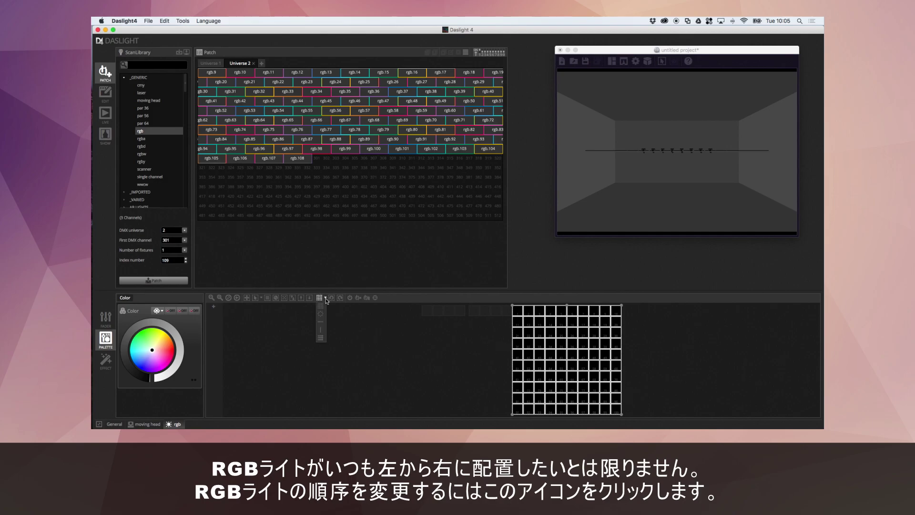
- Set the matrix to 20 rows by 5 columns with top-to-bottom numbering in Advanced positioning
left_click(320, 338)
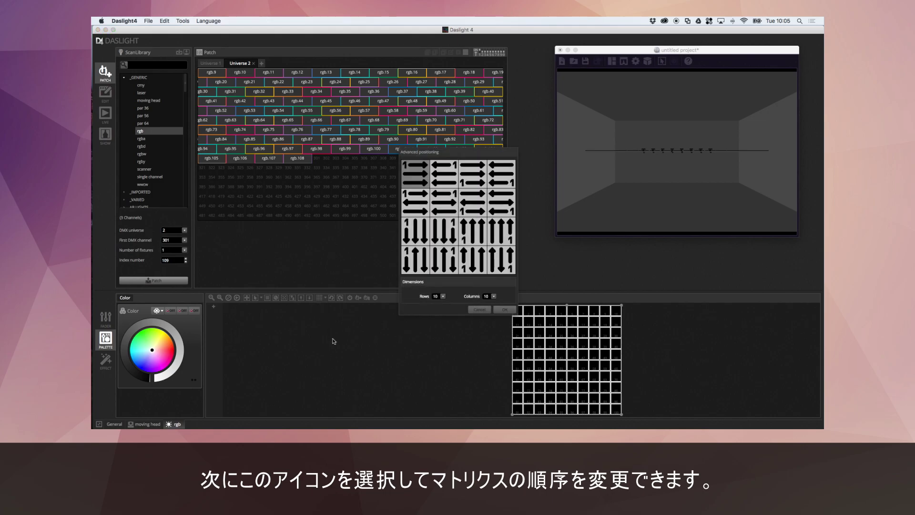
left_click(443, 296)
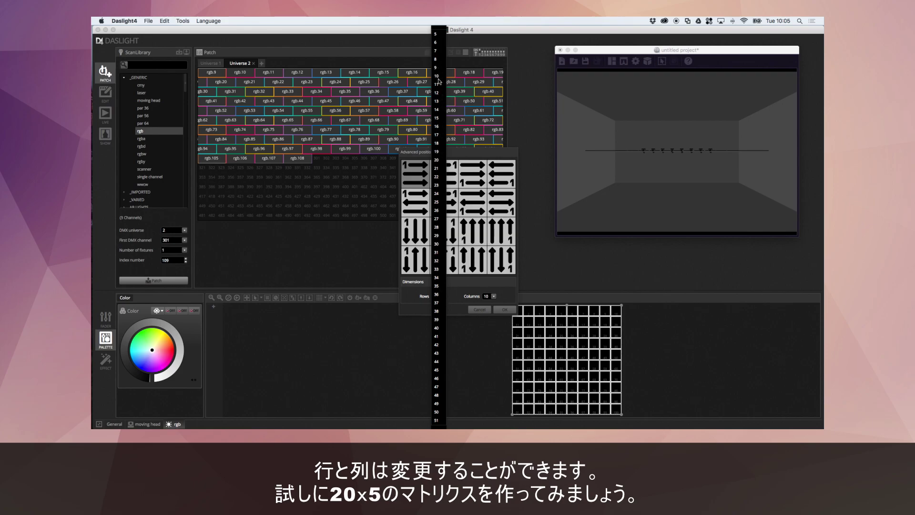
left_click(437, 161)
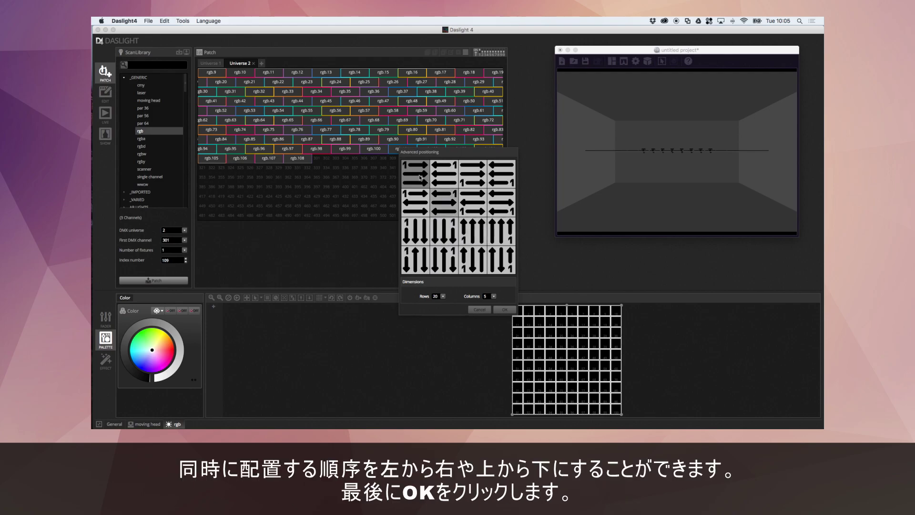
left_click(408, 226)
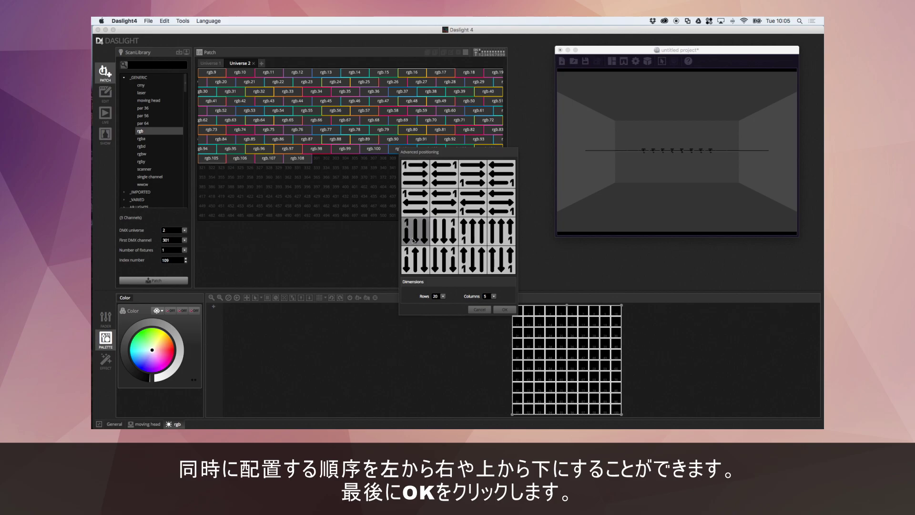
left_click(504, 309)
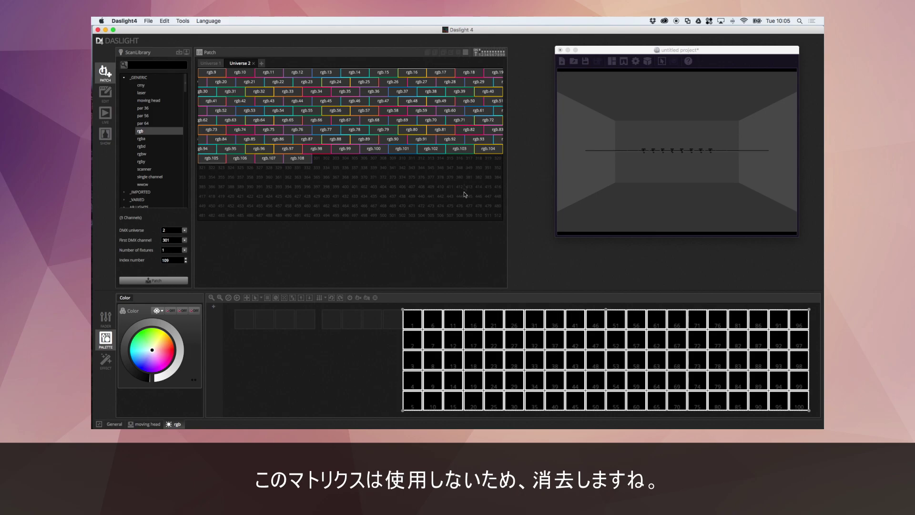
left_click_drag(492, 189, 204, 72)
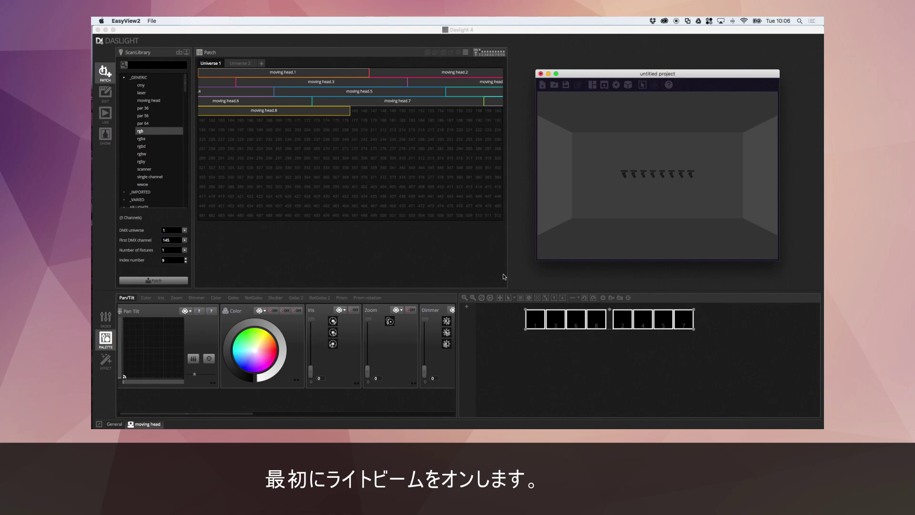
- Turn on the moving heads' beams and centre pan/tilt so they point straight down
left_click(620, 298)
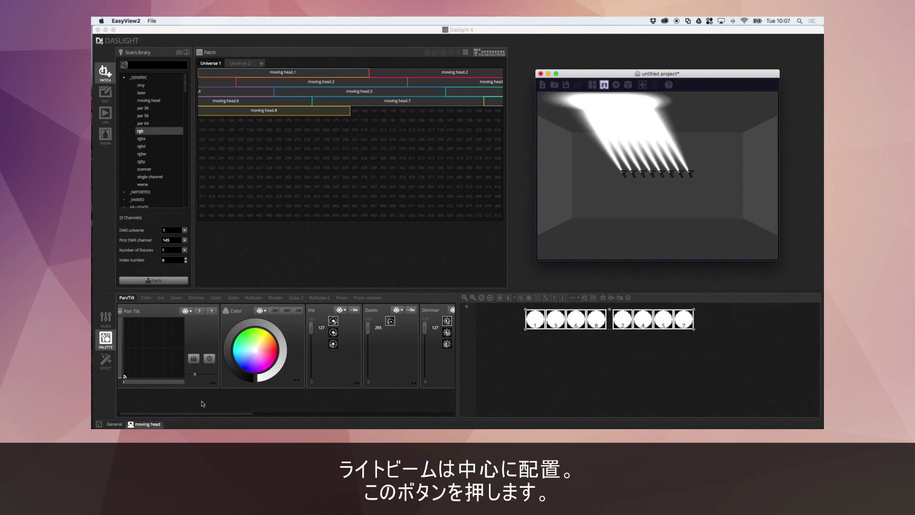
left_click(209, 360)
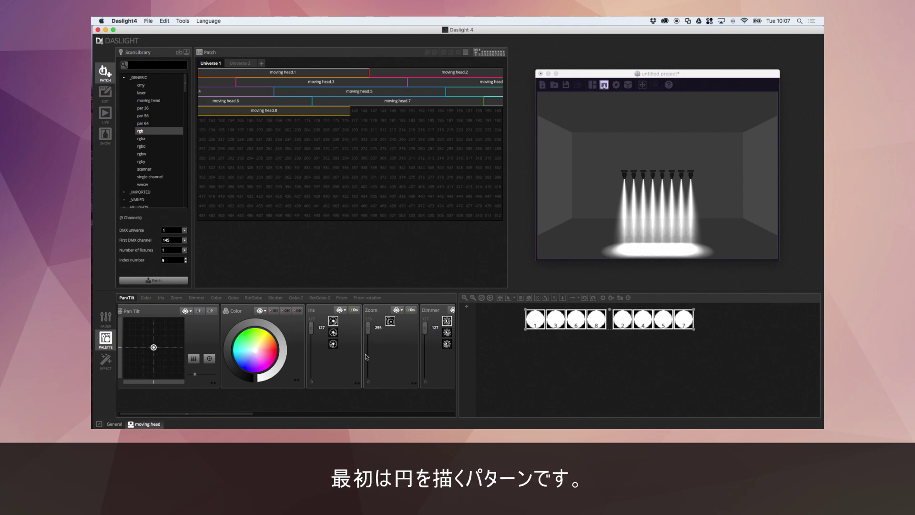
- Switch the colour wheel to HSV and set the colour fan to Linear fan from left
mouse_move(253, 356)
left_mouse_down()
mouse_move(240, 353)
mouse_move(265, 339)
mouse_move(263, 363)
mouse_move(265, 353)
left_mouse_up()
right_click(265, 353)
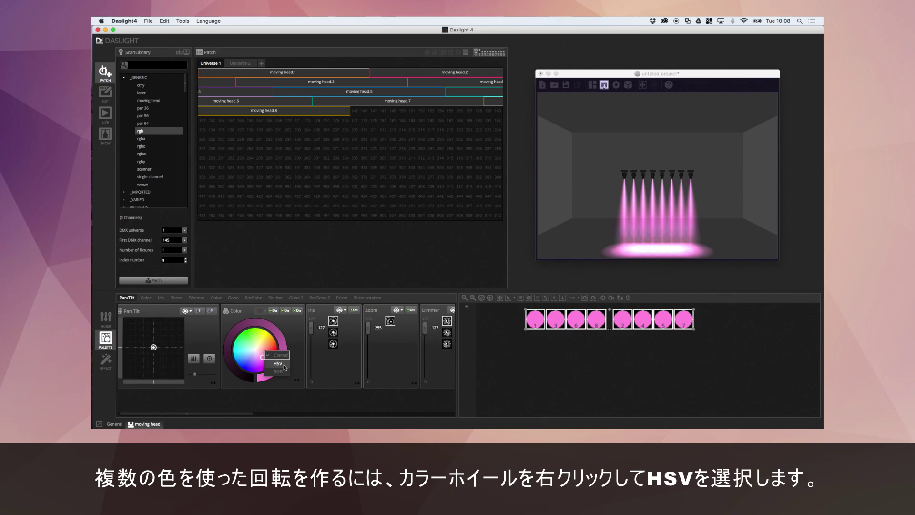
left_click(281, 364)
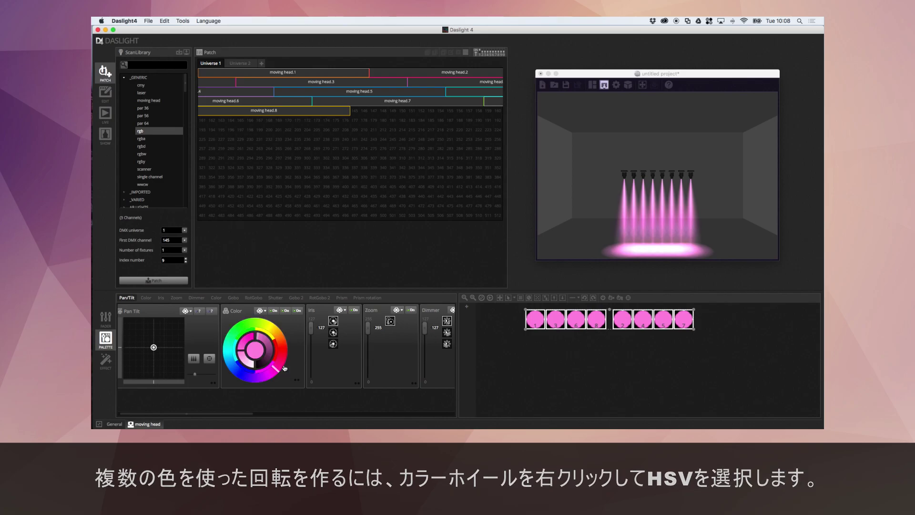
left_click(265, 311)
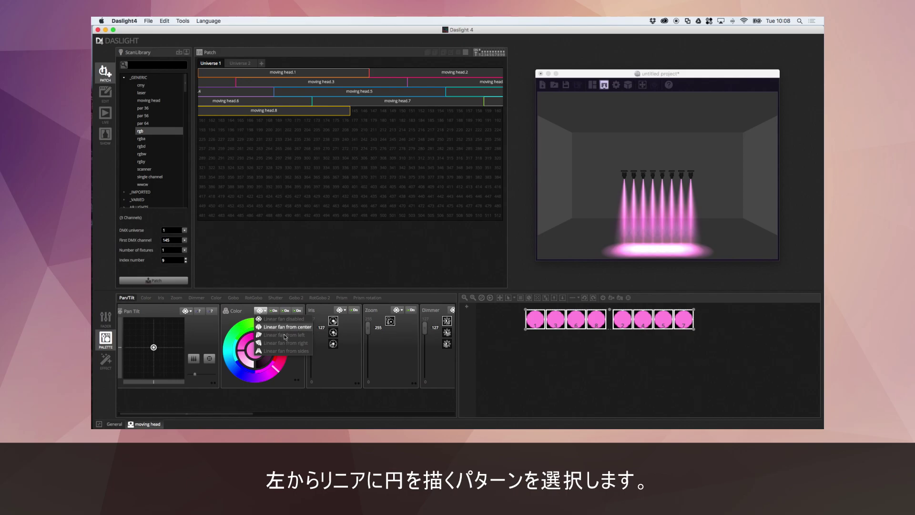
left_click(307, 335)
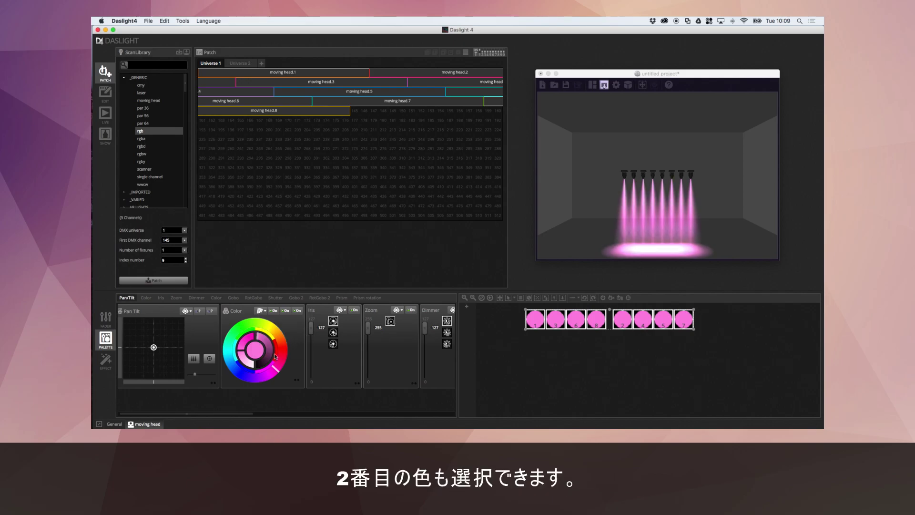
- Add a second fan colour and move the markers so the heads run cyan to purple
left_click(249, 379)
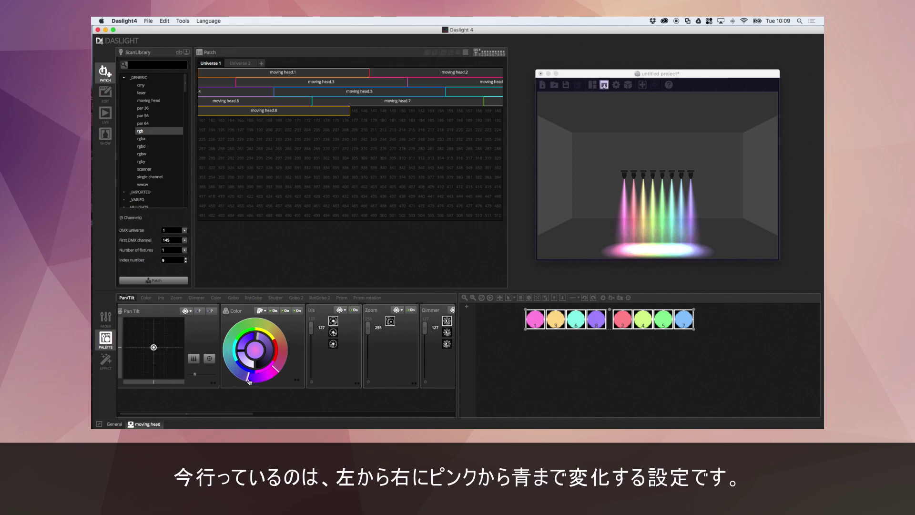
mouse_move(248, 381)
left_mouse_down()
mouse_move(219, 351)
mouse_move(226, 322)
mouse_move(272, 314)
mouse_move(281, 333)
left_mouse_up()
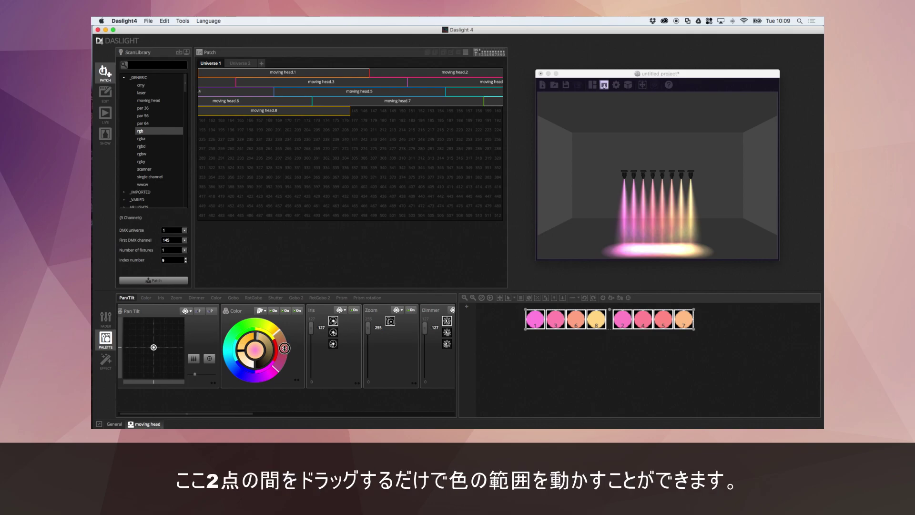
left_click_drag(284, 348, 284, 347)
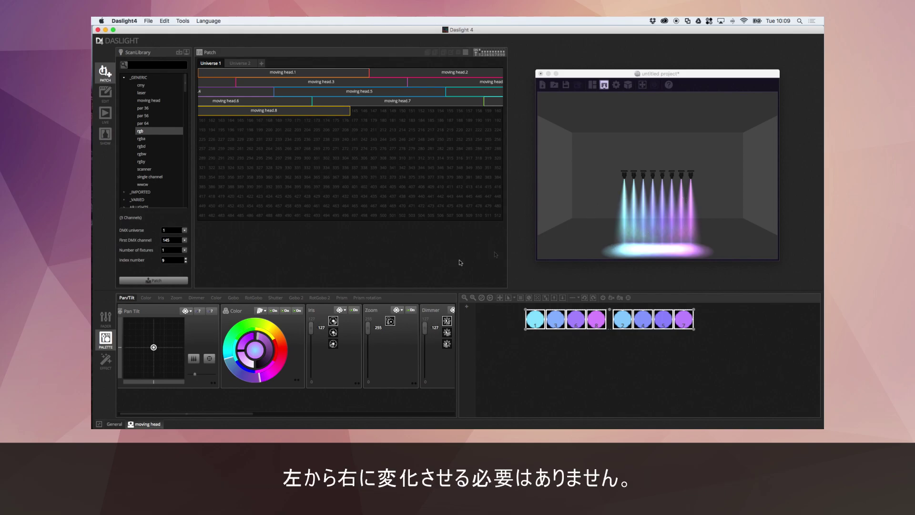
- Switch to Linear fan from center with green outer heads and blue-purple inner heads
left_click(265, 311)
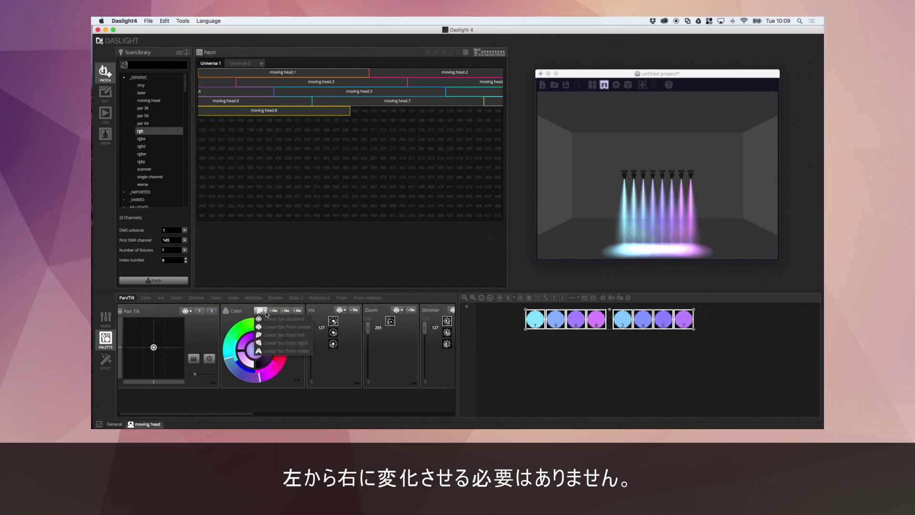
left_click(277, 327)
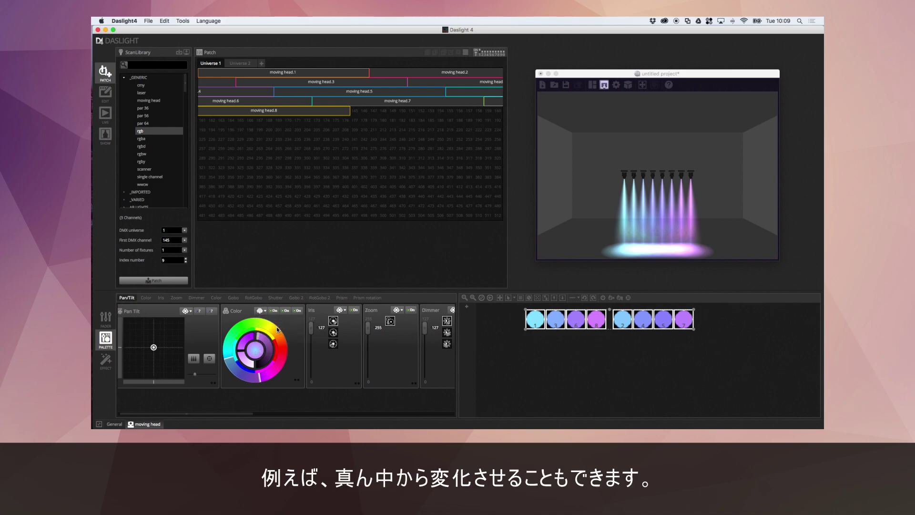
left_click(235, 367)
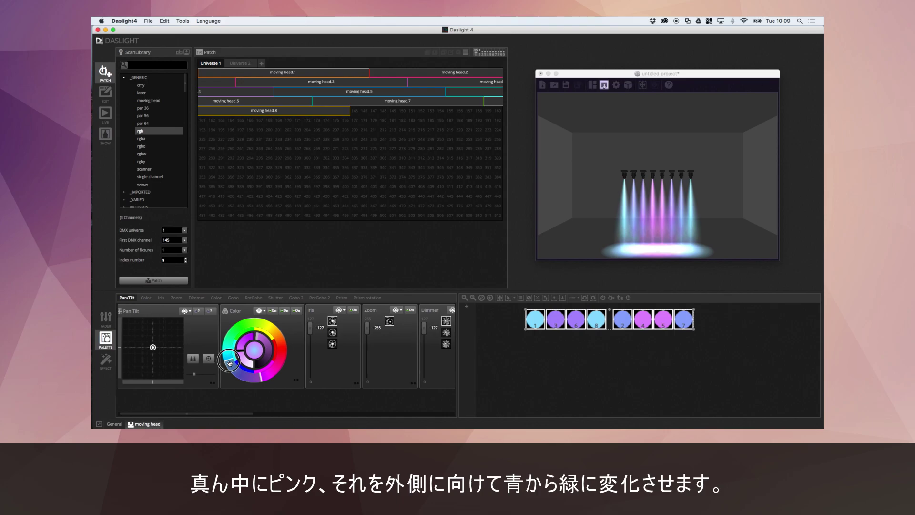
left_click_drag(228, 355, 246, 312)
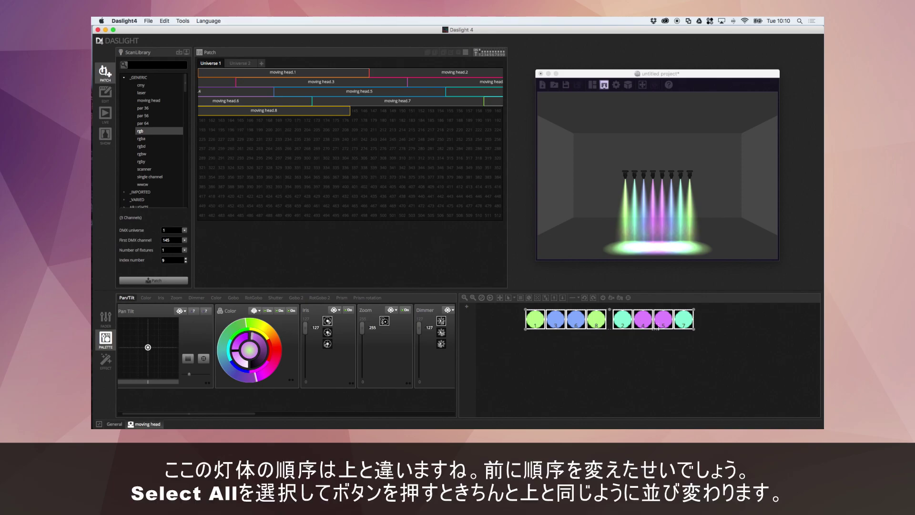
- Arrange all eight fixtures into one HLine row ordered 1–8, shift it up, and deselect
left_click(573, 298)
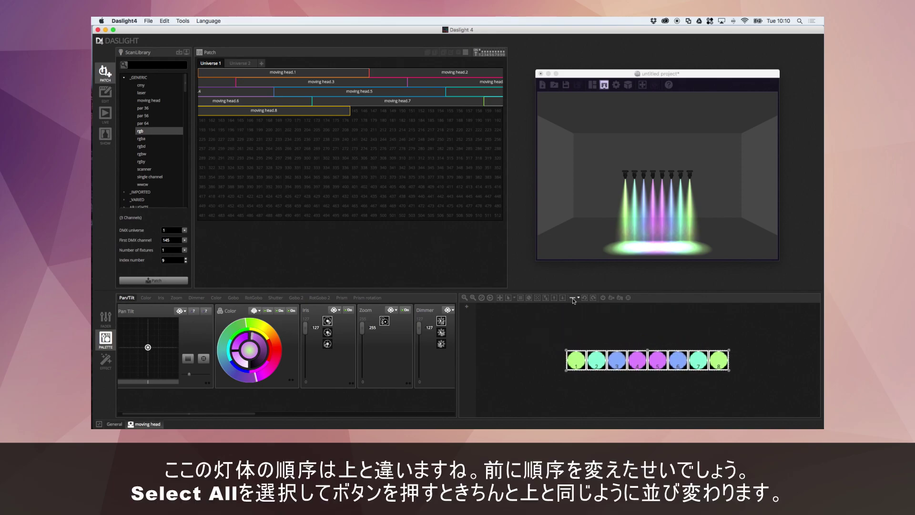
left_click(573, 299)
left_click_drag(575, 359, 572, 338)
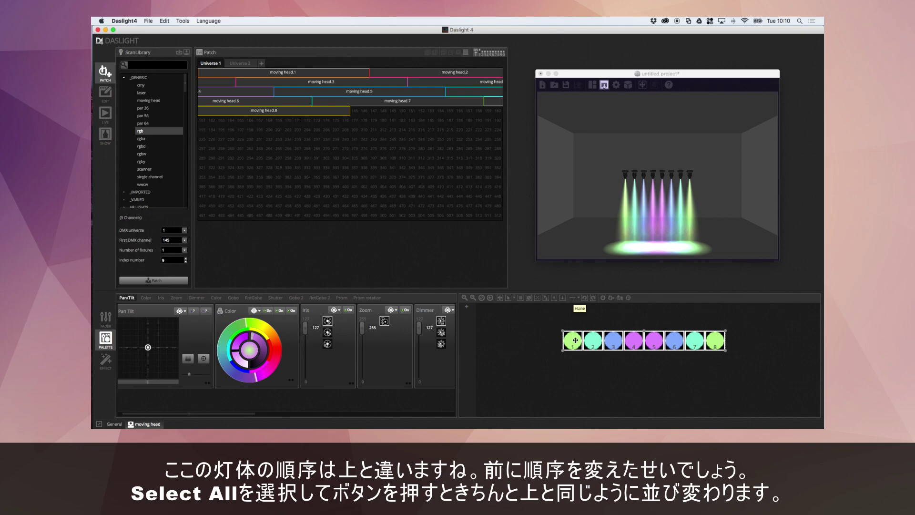
left_click(585, 381)
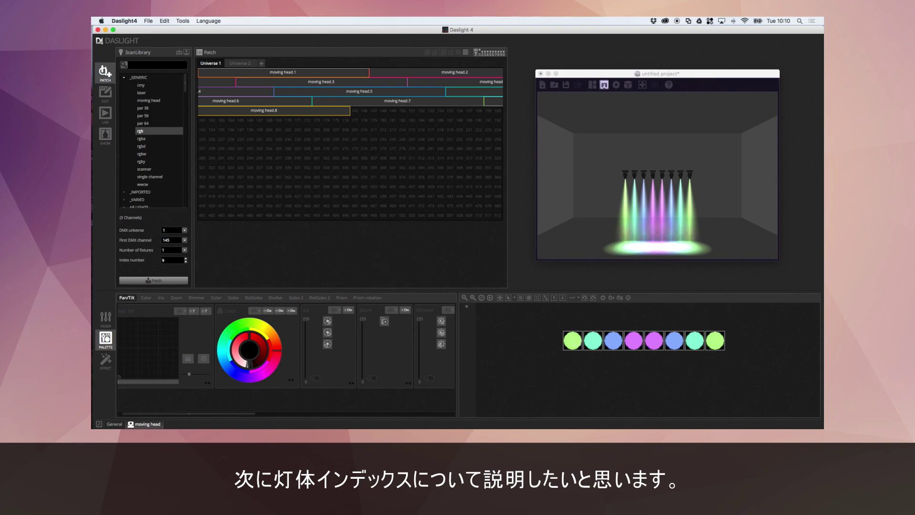
- Pick fixtures in order 1, 3, 5, 7, 8, 6, 4, 2, align them with HLine, and deselect
left_click(573, 340)
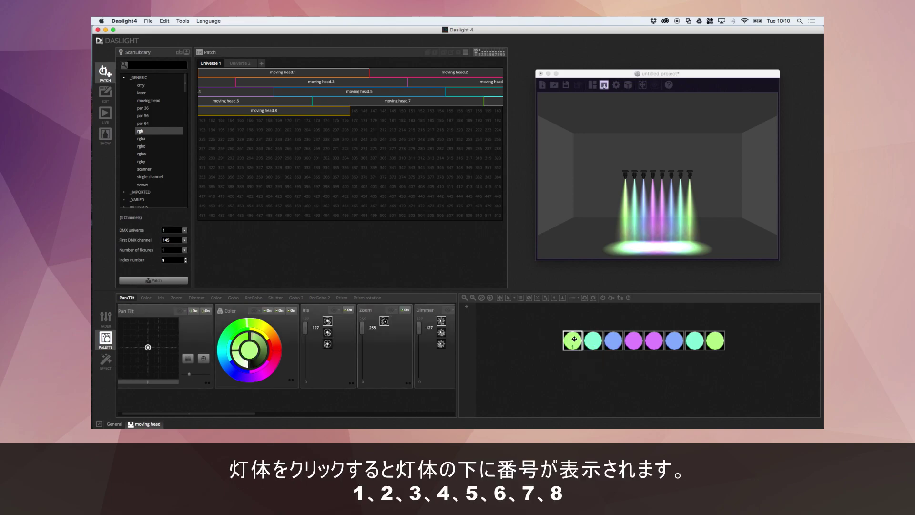
left_click(613, 340)
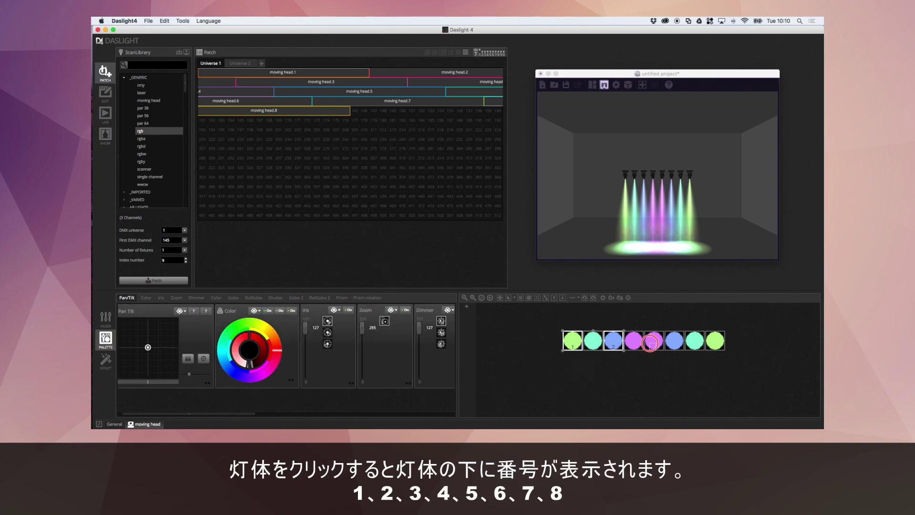
left_click(654, 340)
left_click(695, 344)
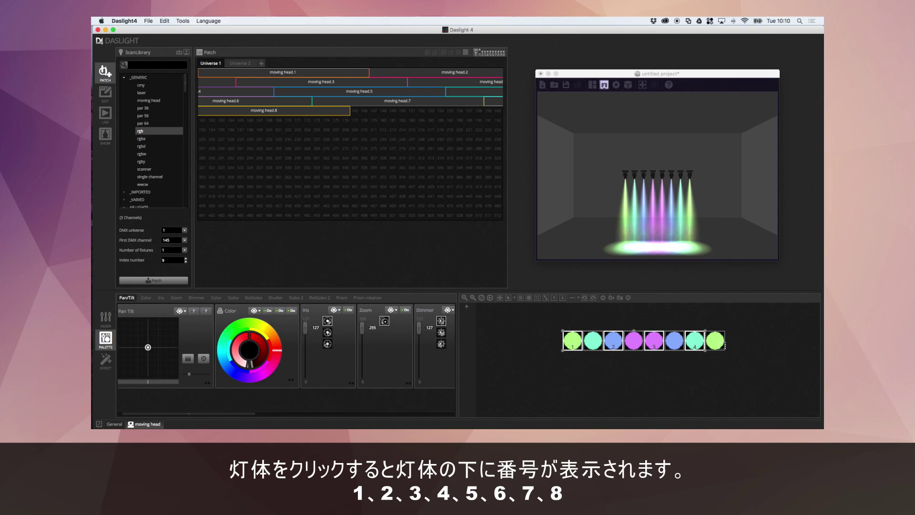
left_click(716, 341)
left_click(676, 341)
left_click(634, 341)
left_click(593, 341)
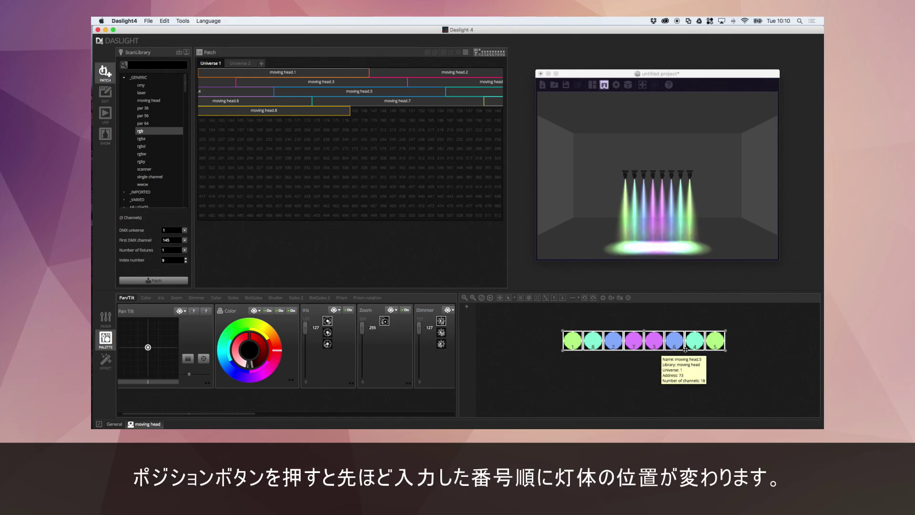
left_click(572, 299)
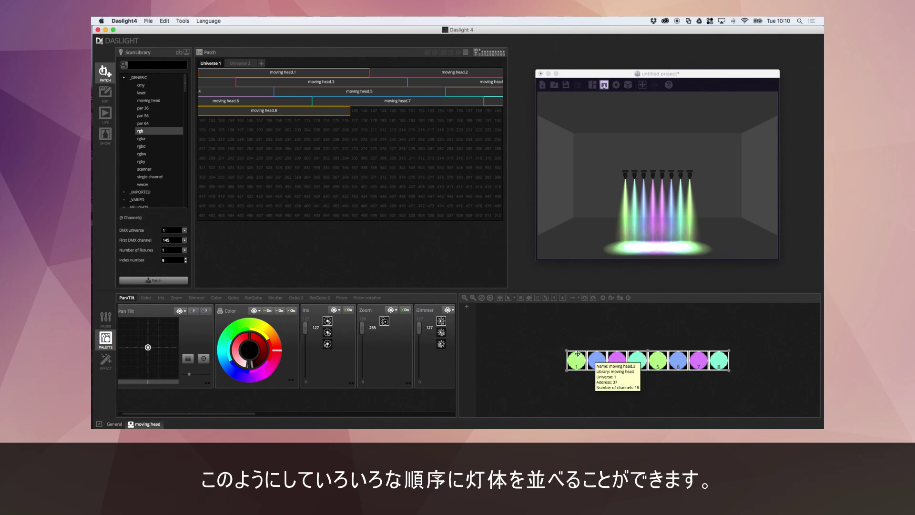
left_click(543, 332)
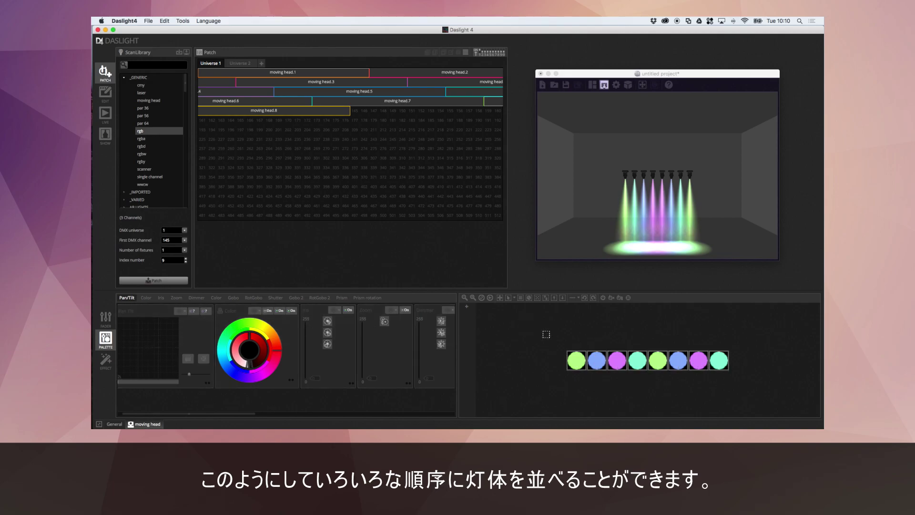
left_click(521, 298)
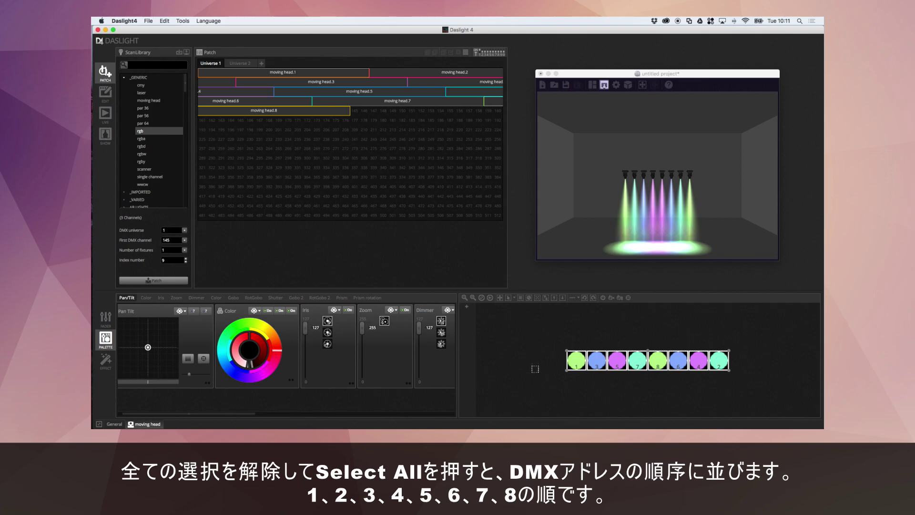
left_click_drag(582, 368, 692, 374)
left_click(558, 345)
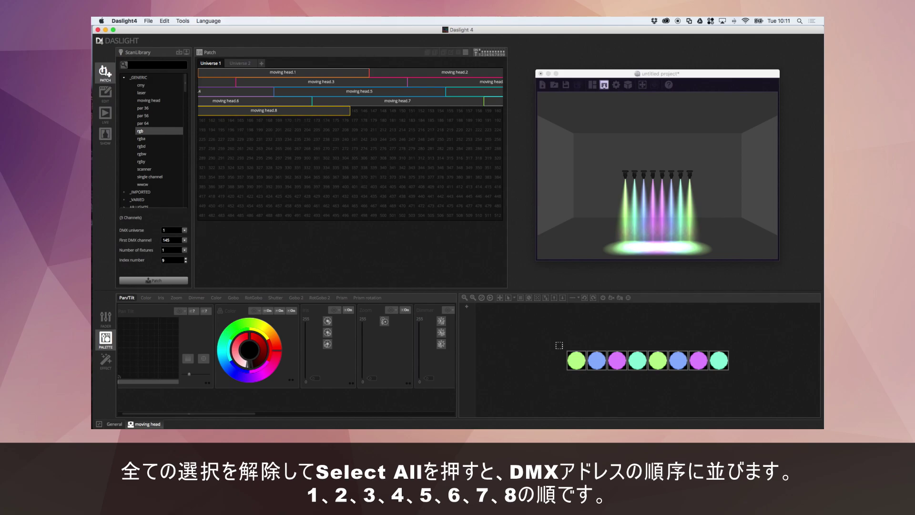
left_click_drag(537, 337, 720, 384)
- Scatter several fixtures out of the row in the 2D layout
left_click(720, 383)
left_click_drag(657, 361, 707, 371)
mouse_move(576, 360)
left_mouse_down()
mouse_move(674, 345)
mouse_move(568, 367)
left_mouse_up()
left_click_drag(705, 360, 651, 335)
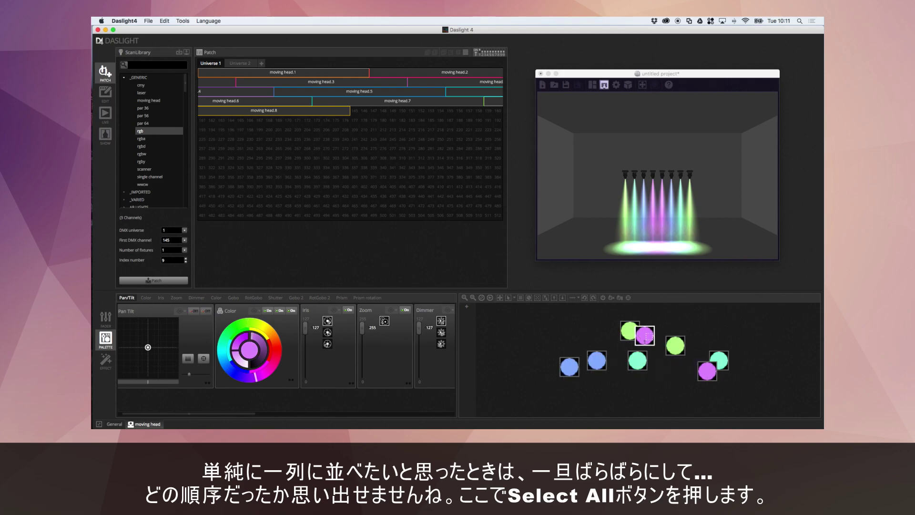
left_click_drag(728, 351, 707, 318)
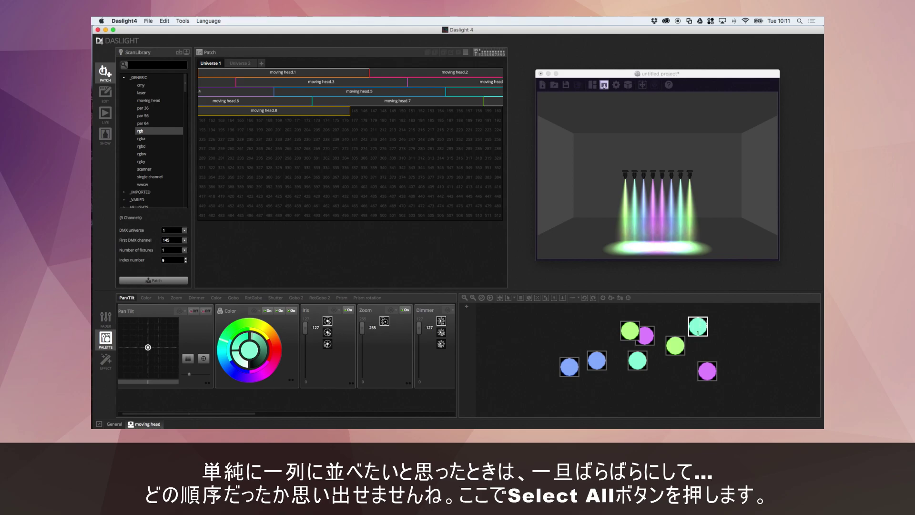
- Select all eight fixtures, realign them with HLine in order 1–8, and deselect
left_click(521, 298)
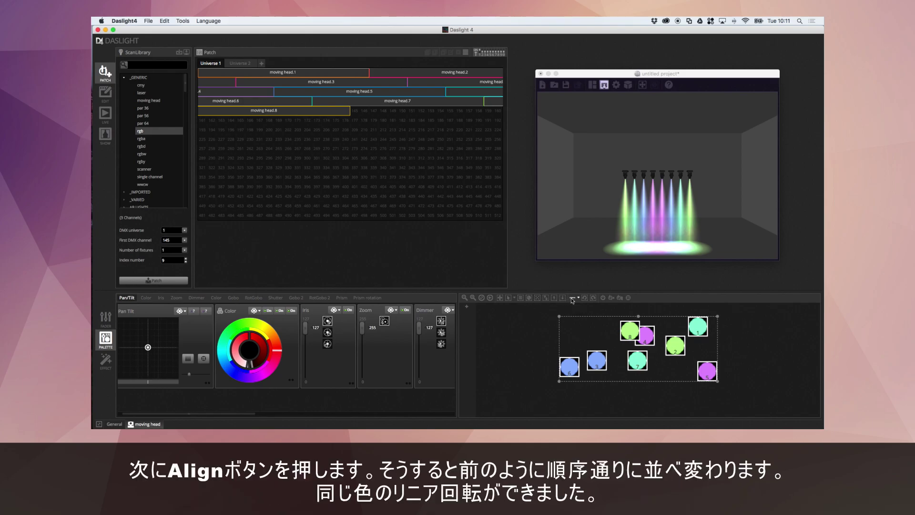
left_click(572, 298)
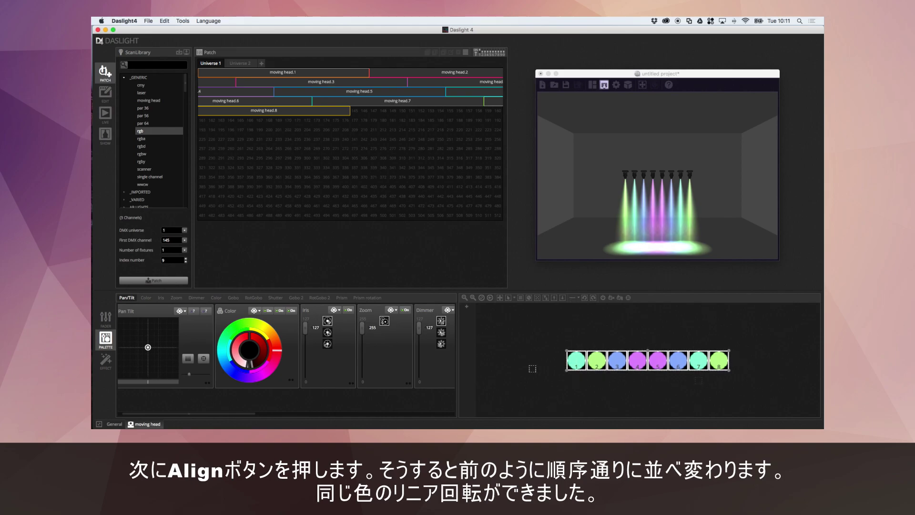
left_click(530, 368)
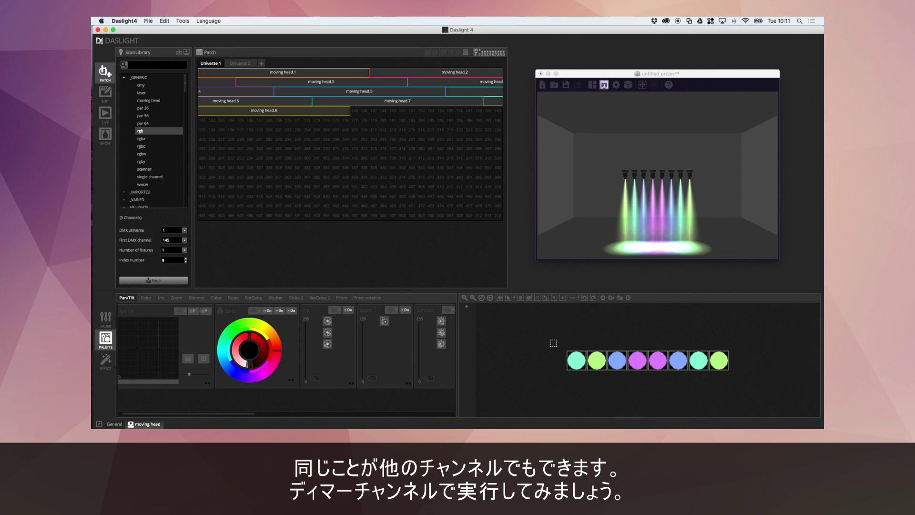
- Select all eight heads and fan the dimmer linearly from the left, from 127 down to 80
left_click_drag(540, 332, 750, 380)
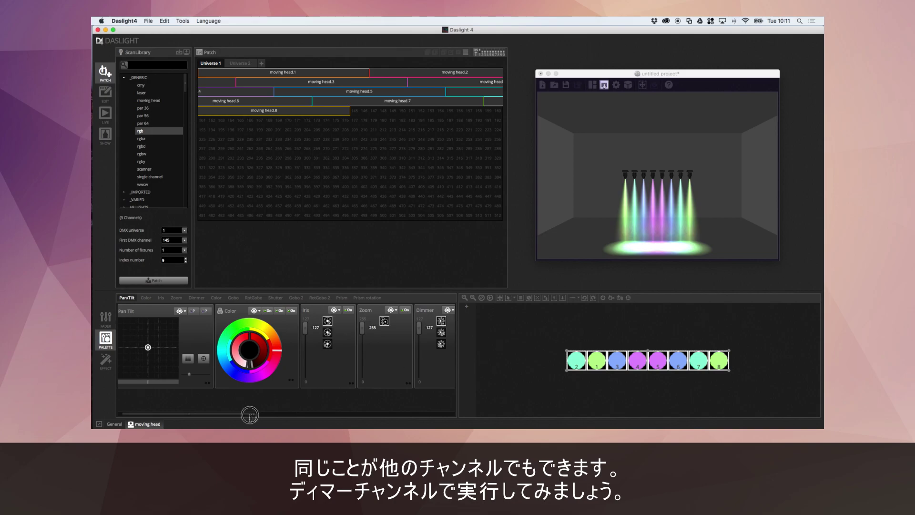
left_click_drag(250, 414, 278, 418)
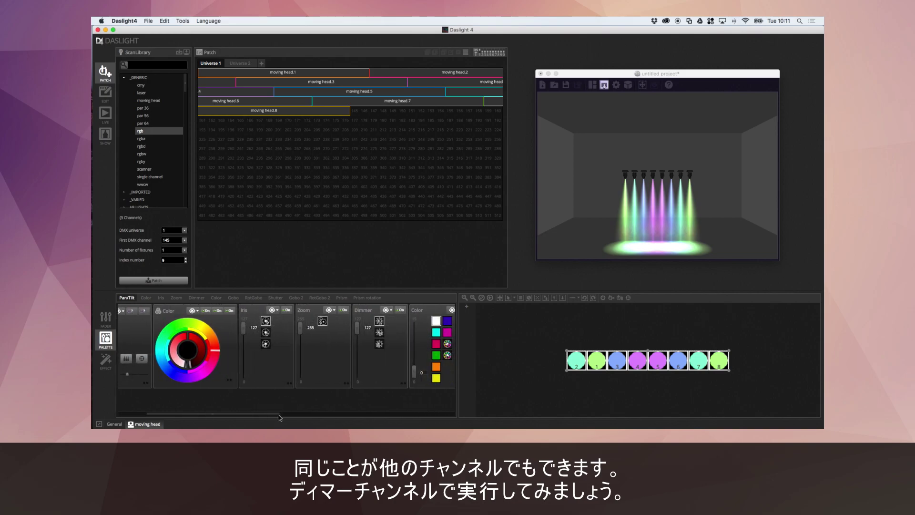
left_click(390, 310)
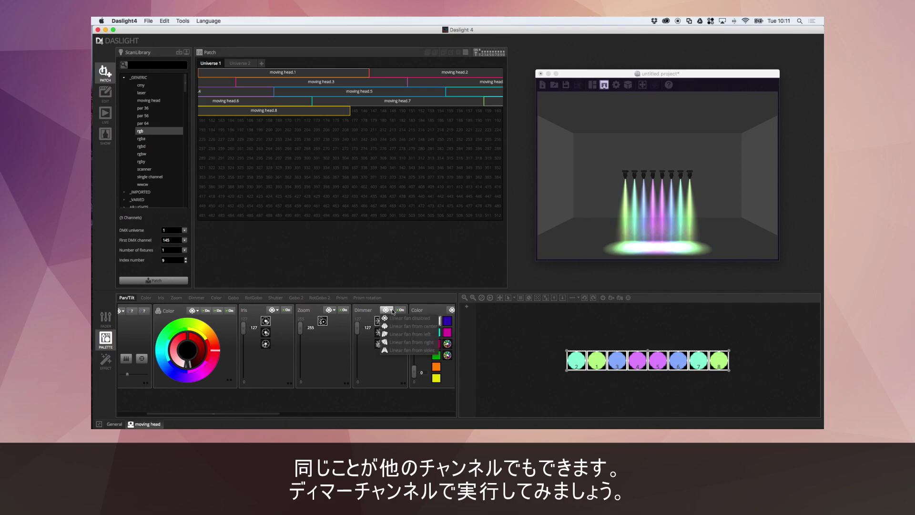
left_click(402, 334)
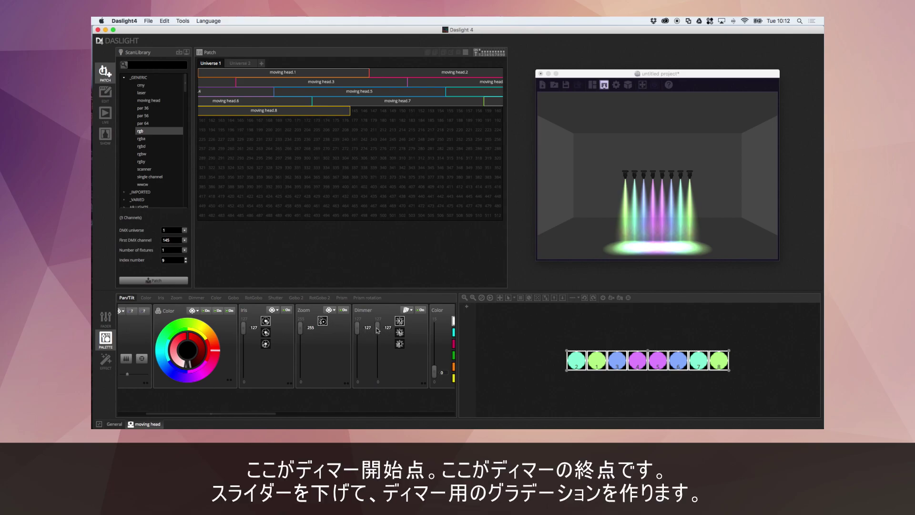
left_click_drag(380, 329, 377, 348)
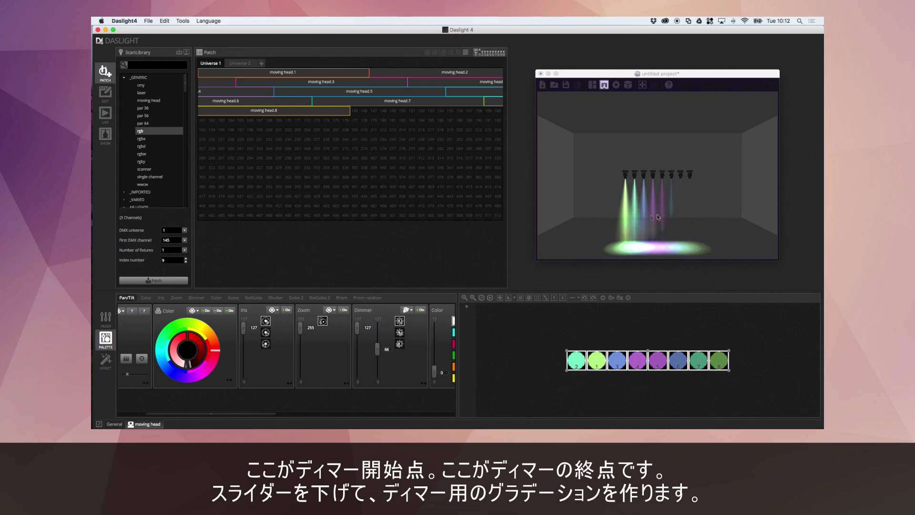
left_click_drag(377, 349, 378, 343)
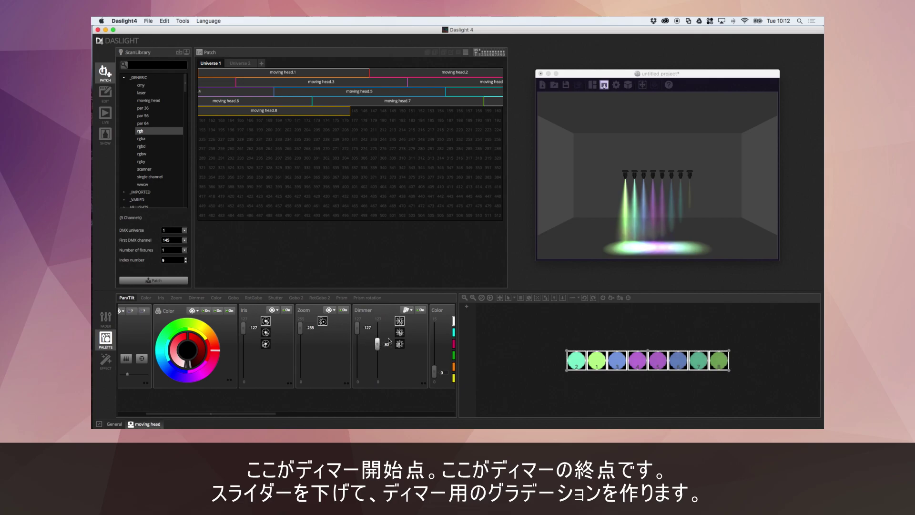
left_click(410, 311)
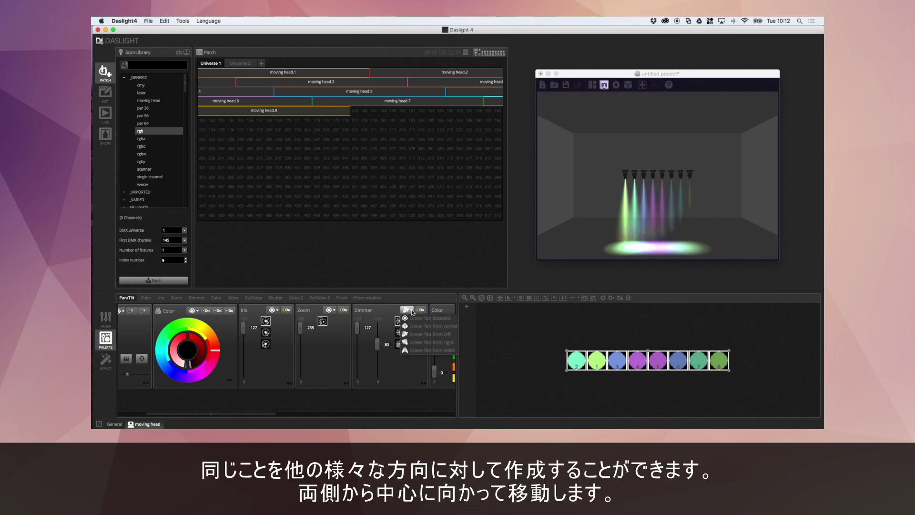
- Switch the dimmer to Linear fan from sides, then return both dimmer values to 127
left_click(421, 350)
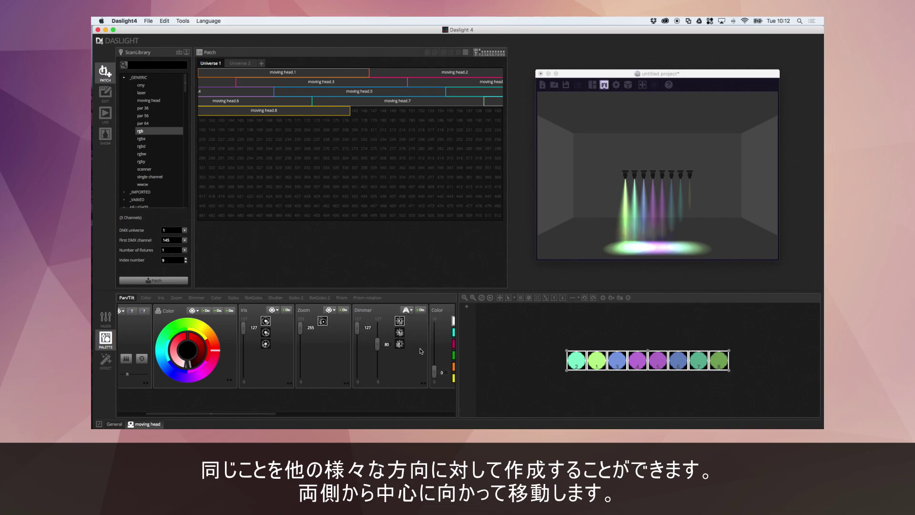
left_click_drag(380, 348, 377, 337)
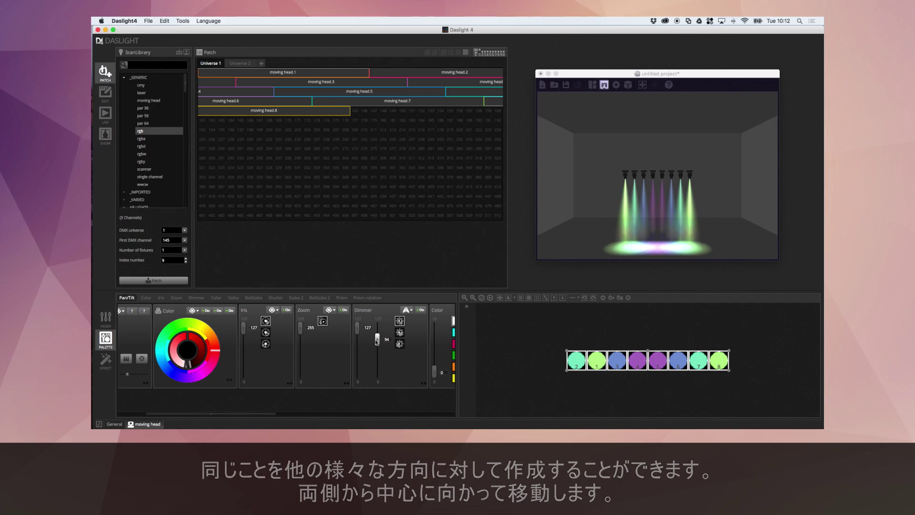
left_click_drag(355, 329, 379, 326)
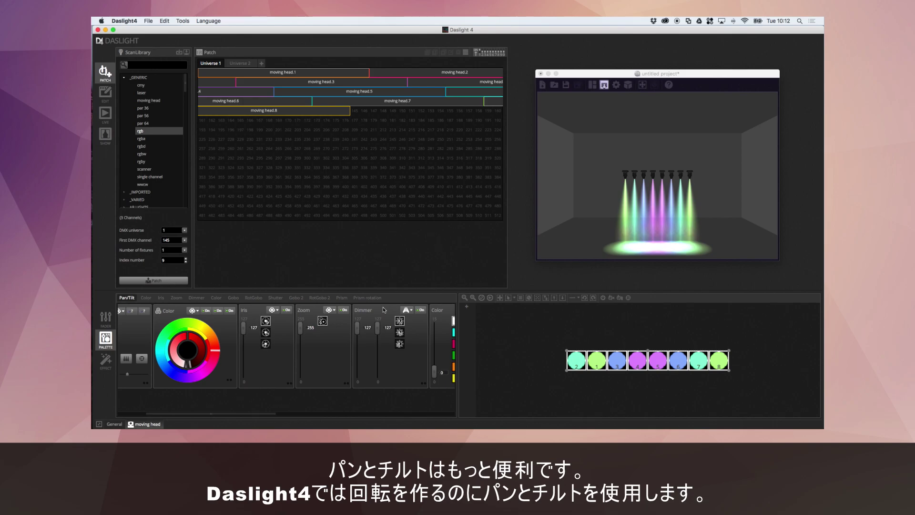
- Tilt all eight heads forward and set the Pan Tilt fan to Linear fan from left
left_click(127, 298)
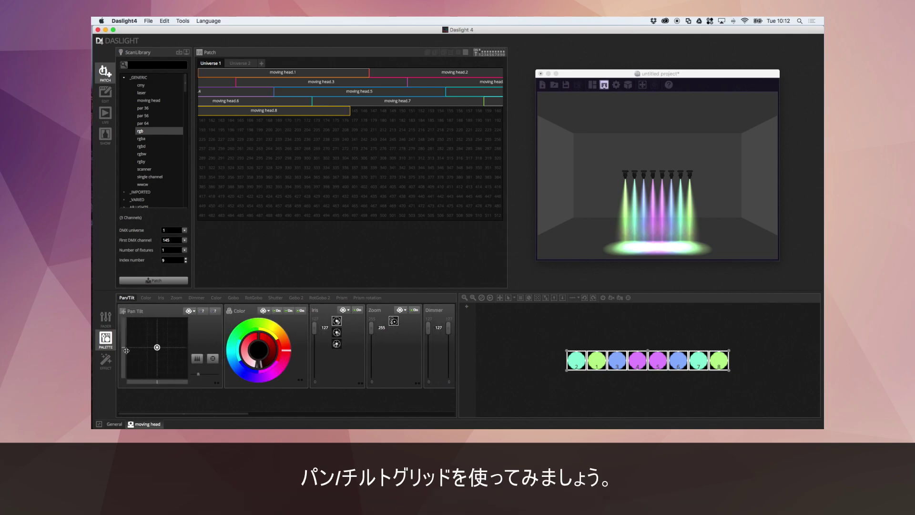
left_click_drag(123, 348, 127, 352)
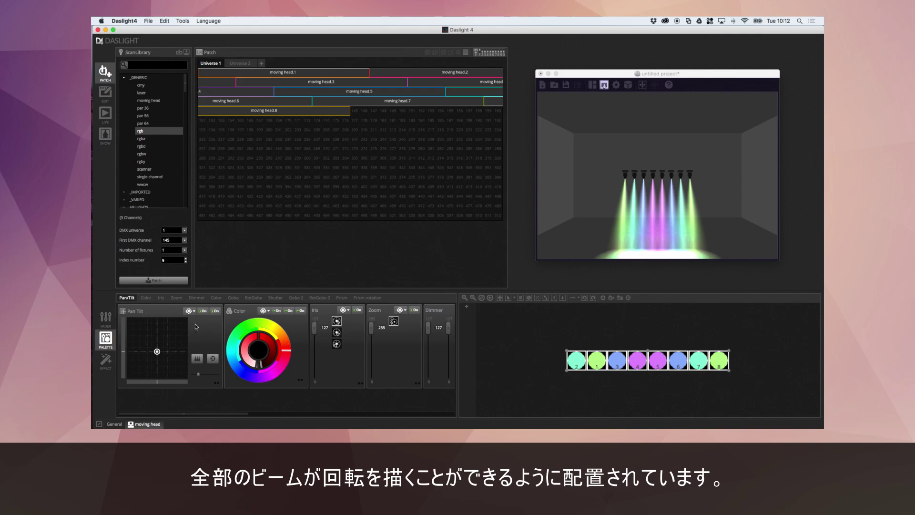
left_click(194, 311)
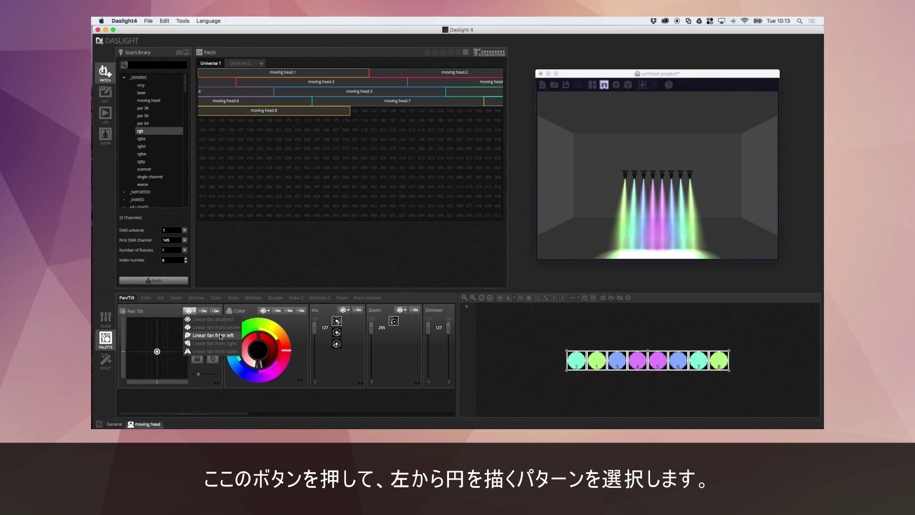
left_click(235, 337)
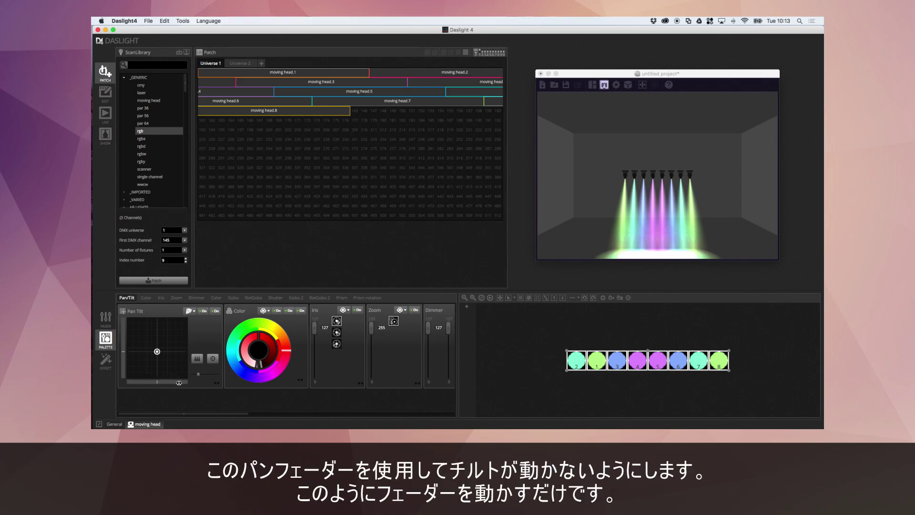
- Drag the pan fader to splay the eight beams into a wide arc, then fine-tune
left_click_drag(171, 382, 141, 385)
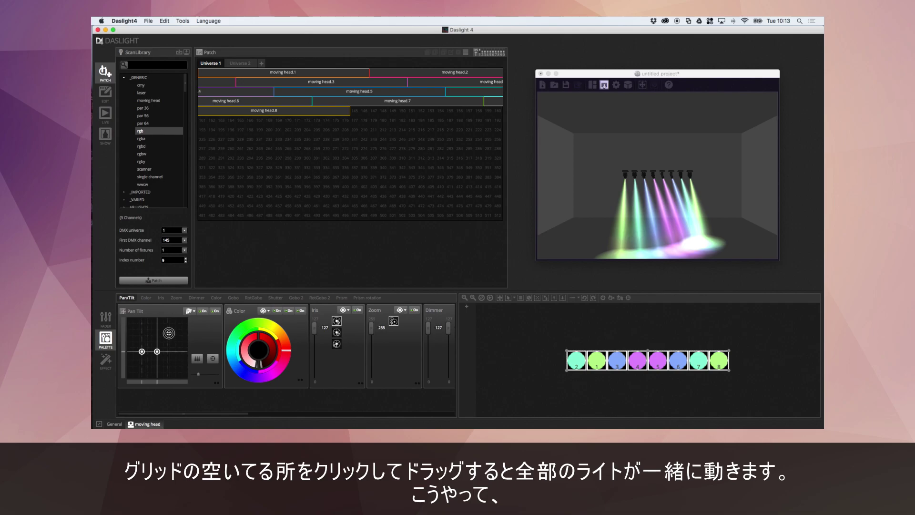
left_click_drag(169, 332, 169, 333)
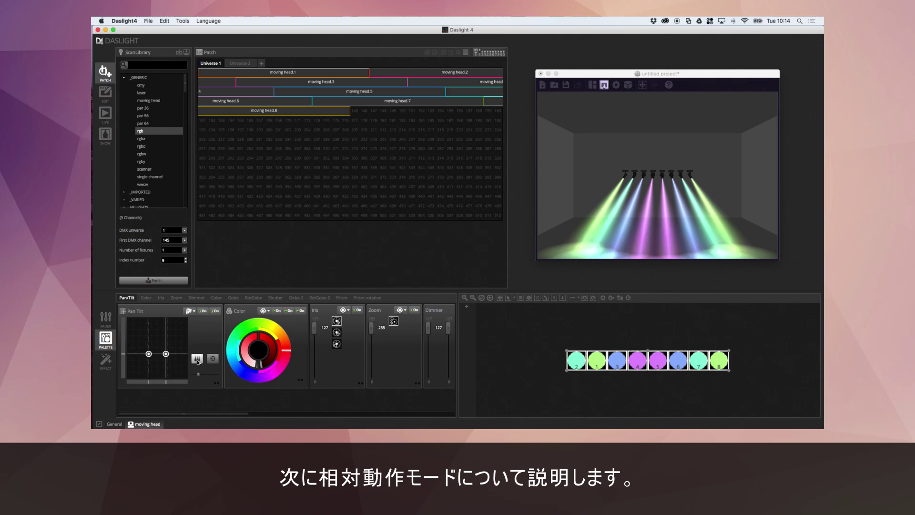
- Reselect the eight fixtures and swing all beams forward together in Relative view, keeping their spread
left_click(536, 353)
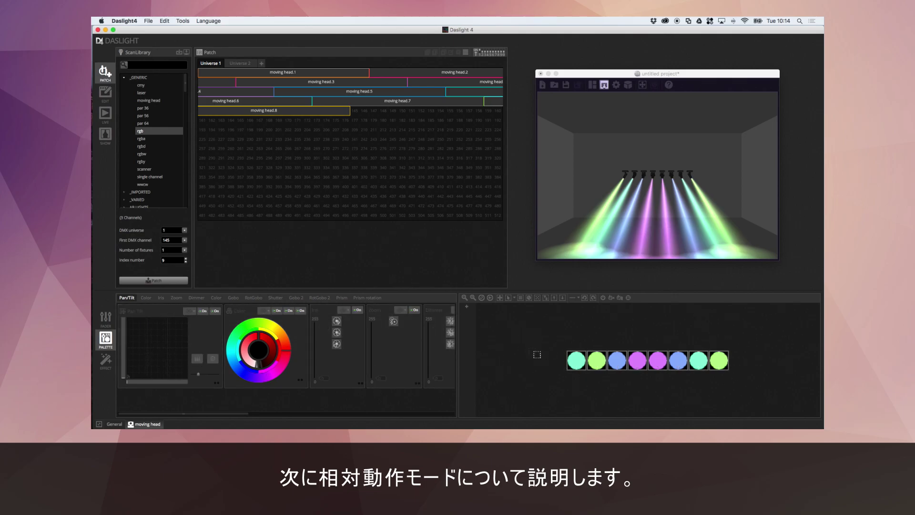
left_click_drag(643, 365, 780, 385)
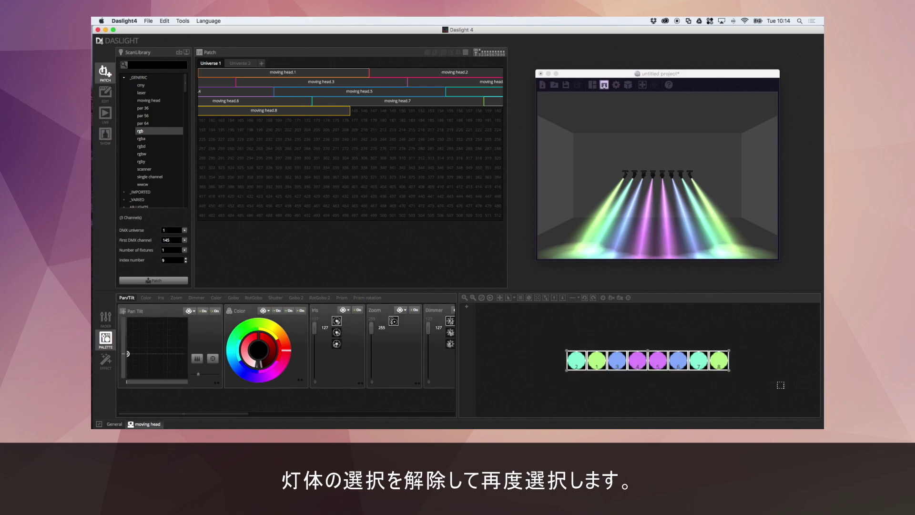
left_click(197, 359)
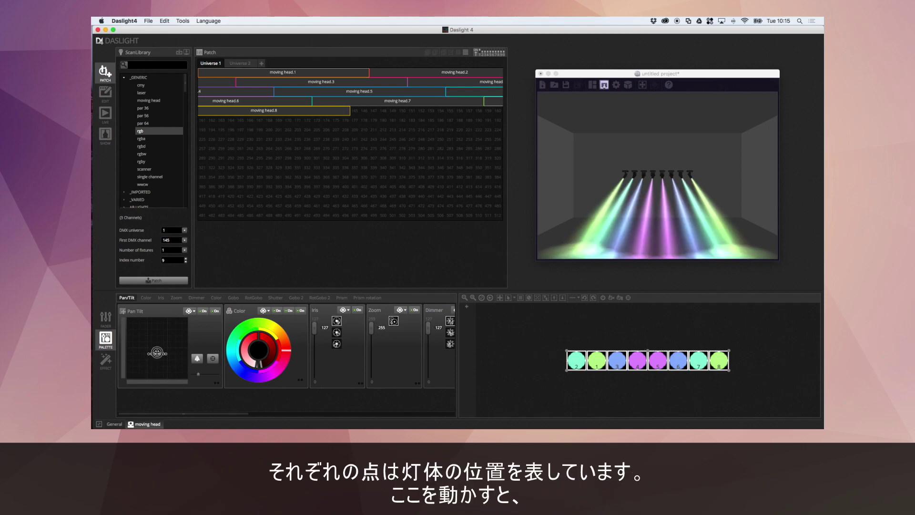
mouse_move(157, 353)
left_mouse_down()
mouse_move(169, 360)
mouse_move(160, 368)
mouse_move(178, 334)
mouse_move(173, 355)
left_mouse_up()
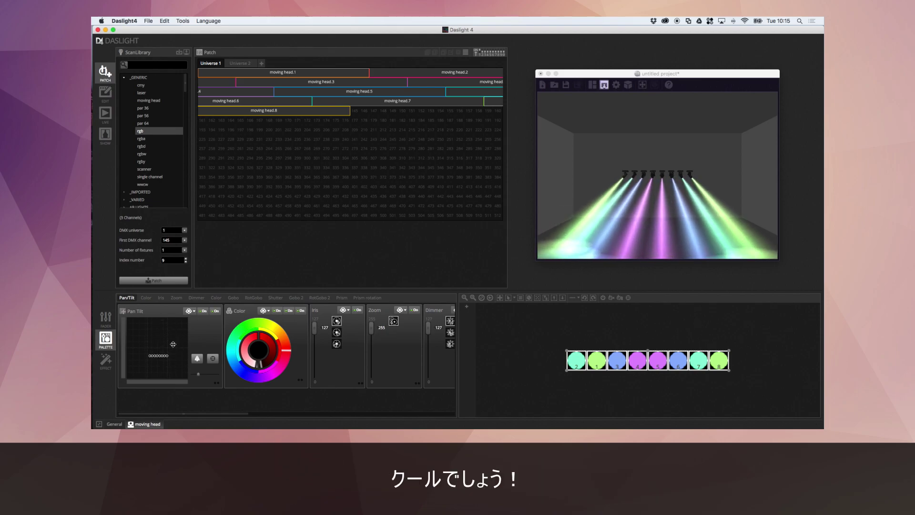
left_click(197, 360)
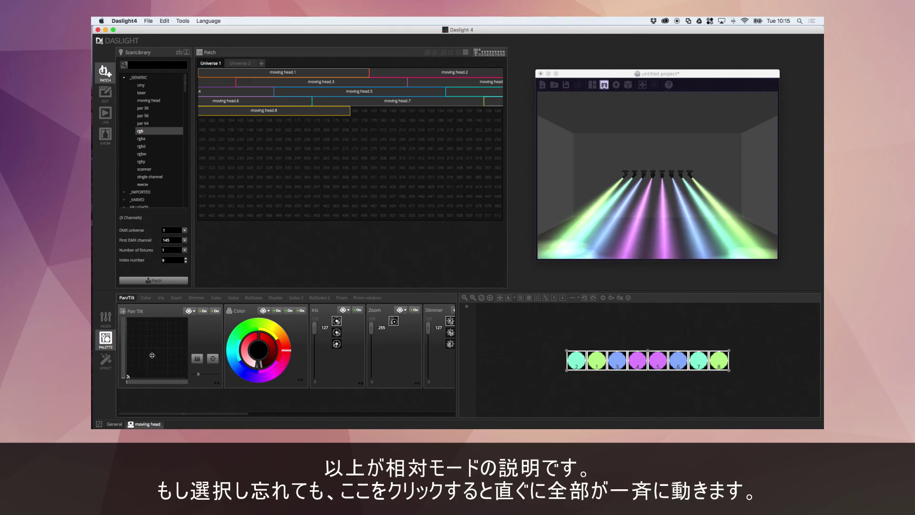
- Re-aim the eight beams, reapply Linear fan from left to pan, and widen it into an arc
left_click_drag(127, 379, 157, 358)
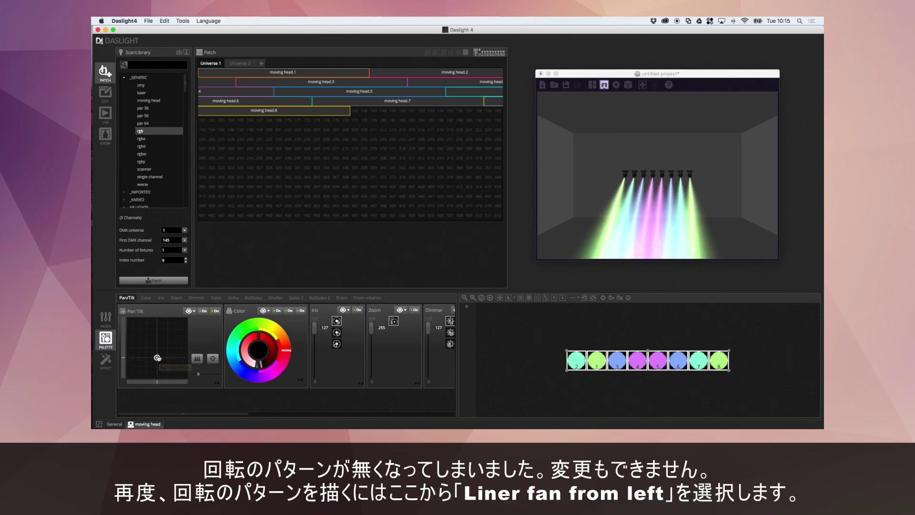
left_click(195, 312)
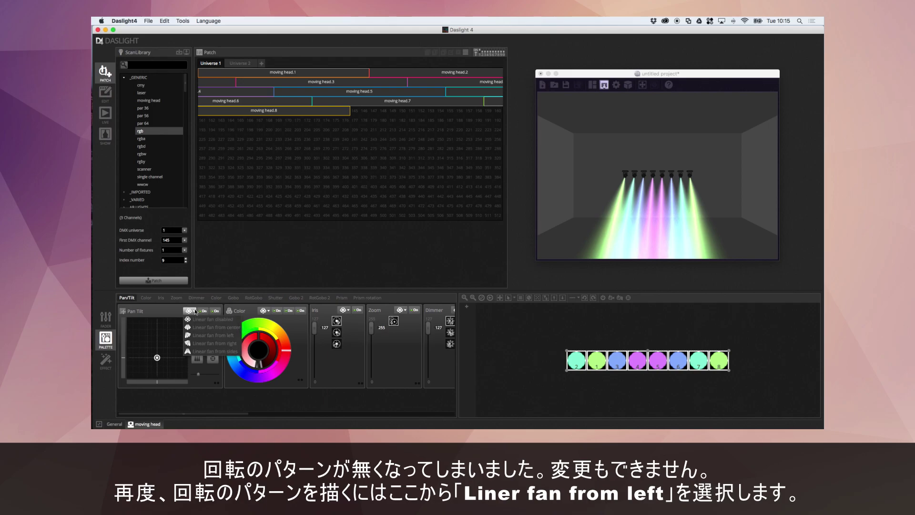
left_click(212, 336)
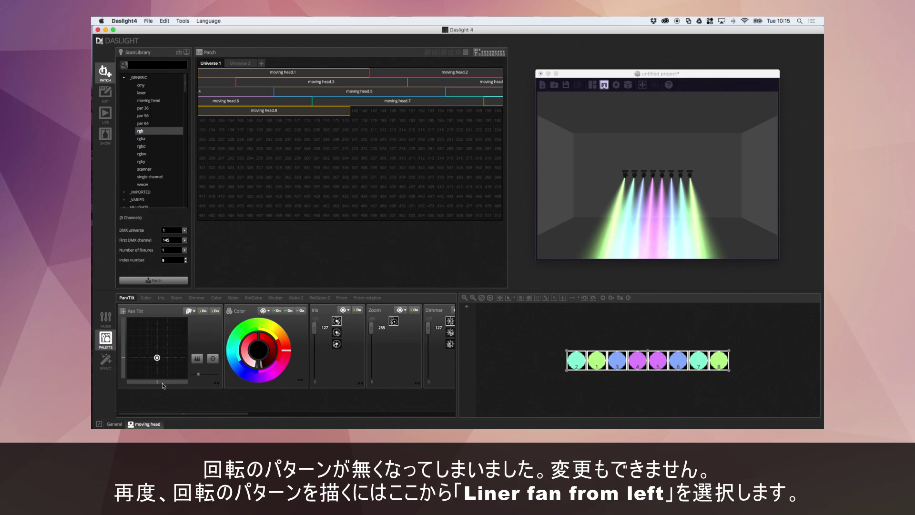
left_click_drag(170, 381, 146, 343)
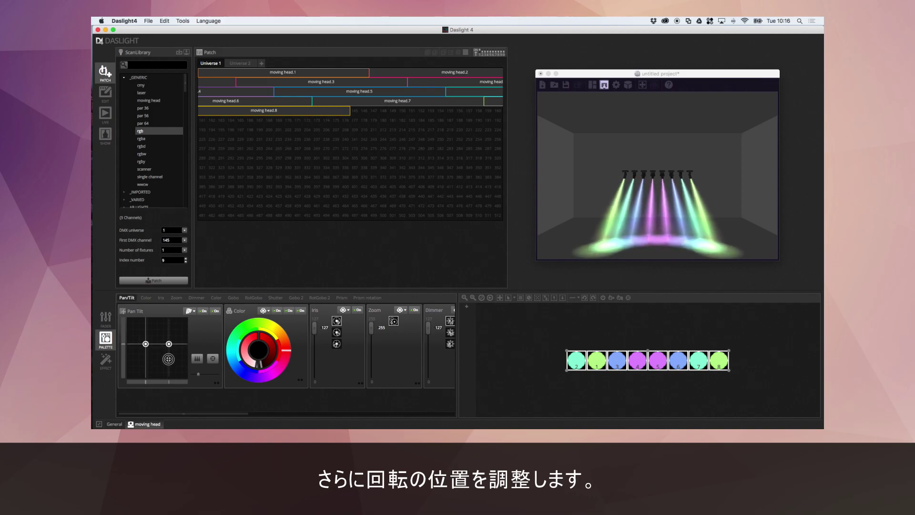
left_click(196, 358)
- Reselect all eight fixtures and move the whole beam arc together, keeping its fanned spread
left_click_drag(546, 329, 823, 388)
left_click_drag(153, 347, 160, 345)
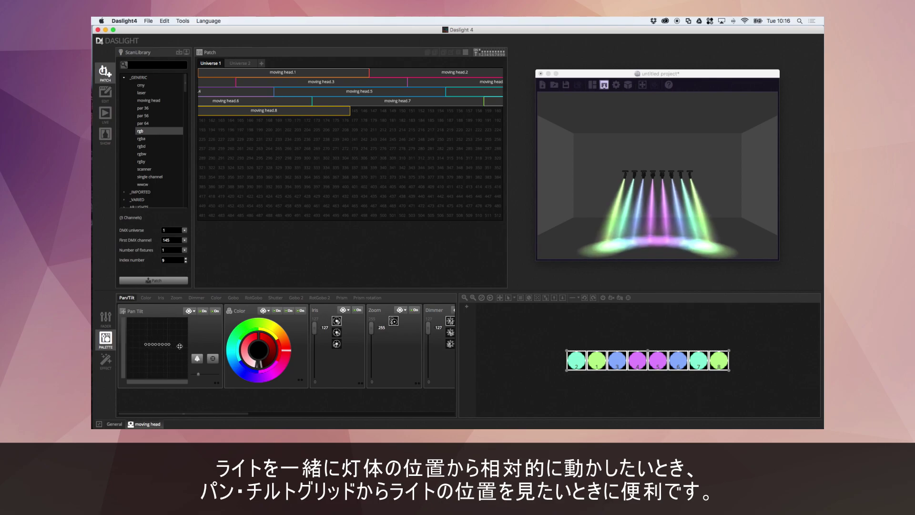